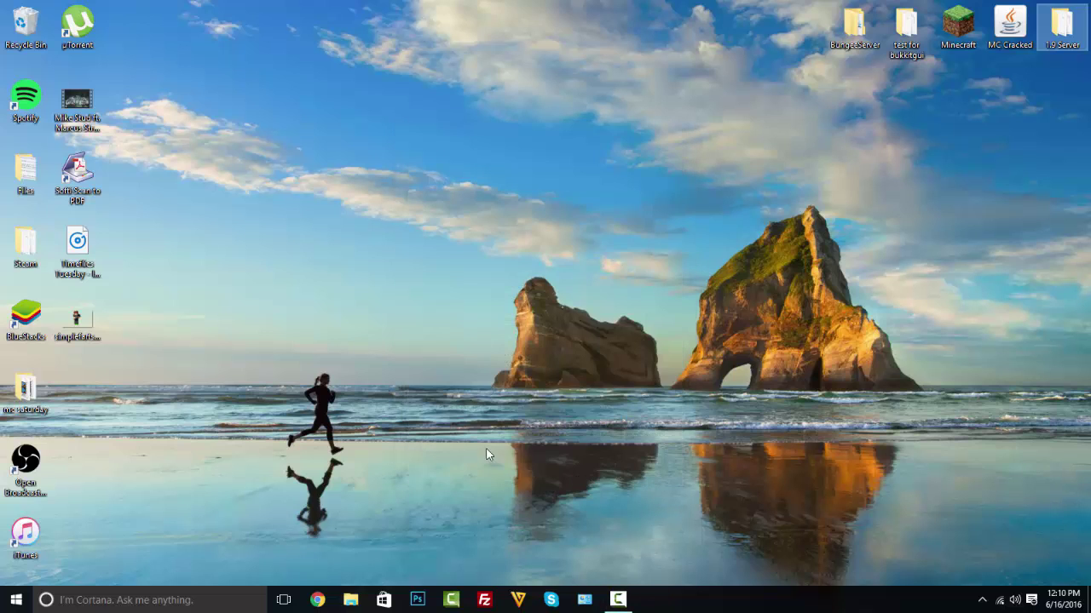
Create a new desktop folder named '1.10 Minecraft Server'.
right_click(437, 270)
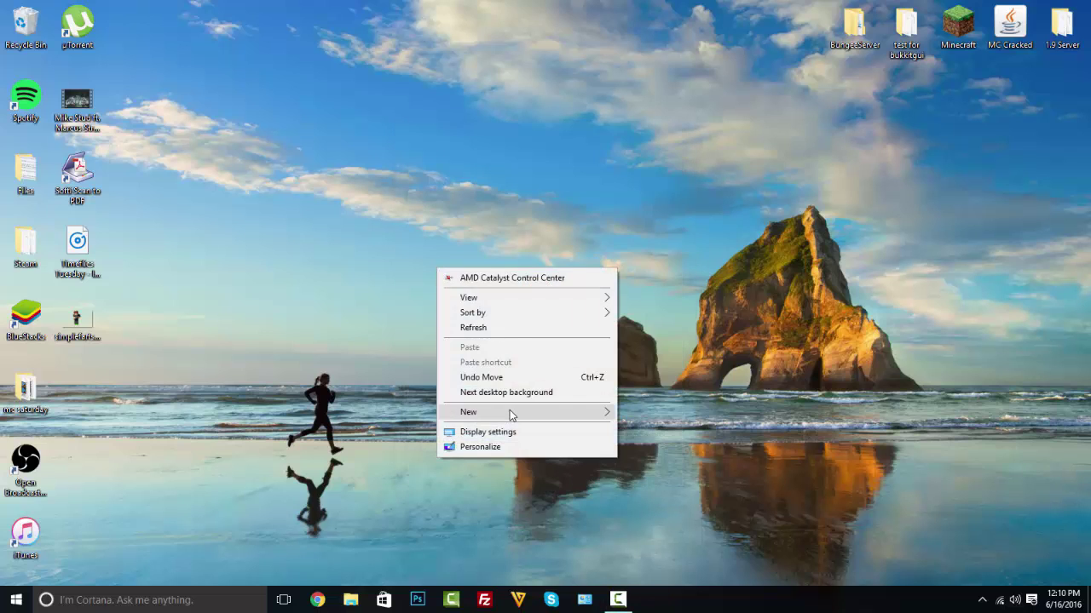
mouse_move(510, 411)
click(641, 415)
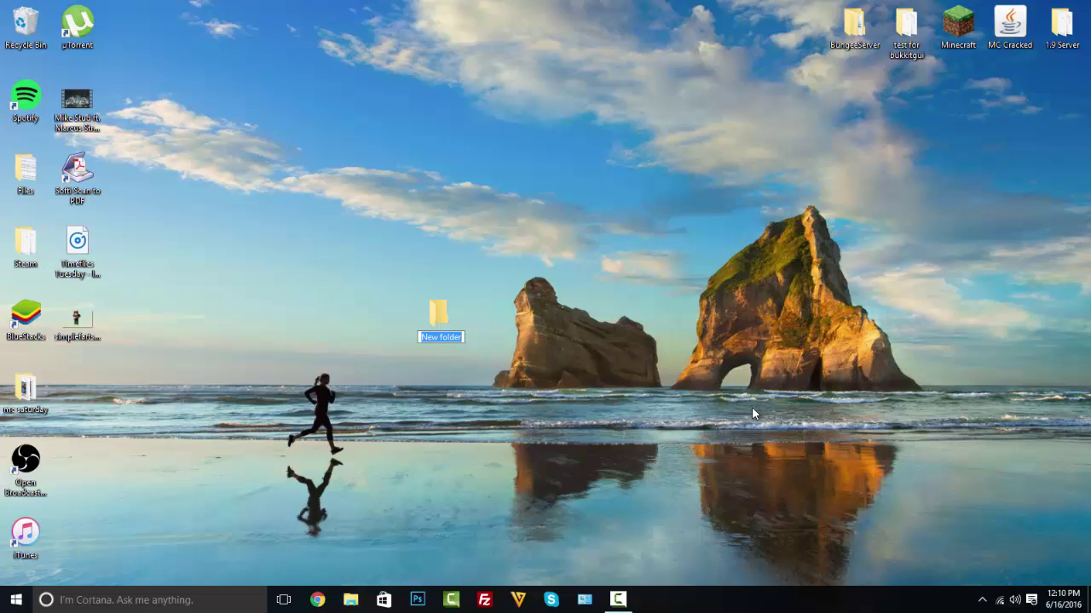
text(1.10 m)
key(BackSpace)
key(BackSpace)
text(Minecraft )
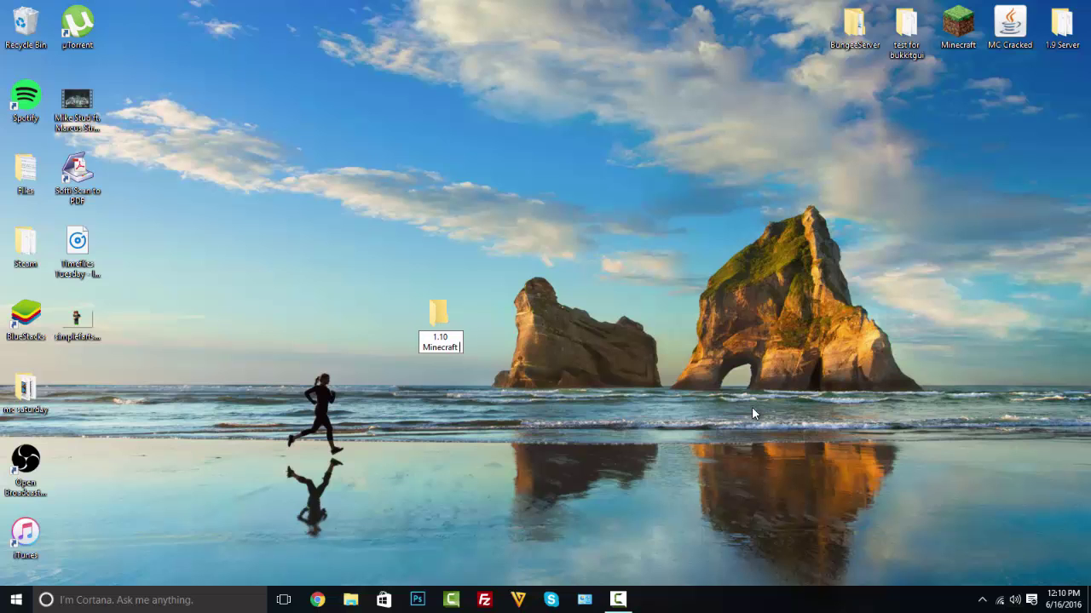
text(Server)
key(Return)
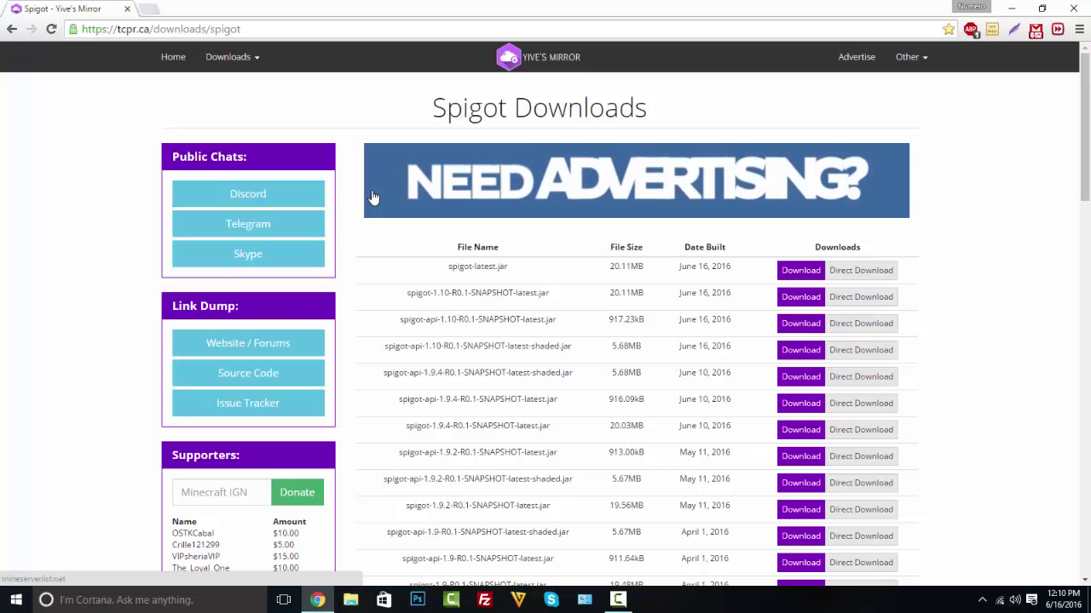
Download spigot-1.10-R0.1-SNAPSHOT-latest.jar from Spigot Downloads, then return to the desktop.
key(alt+Tab)
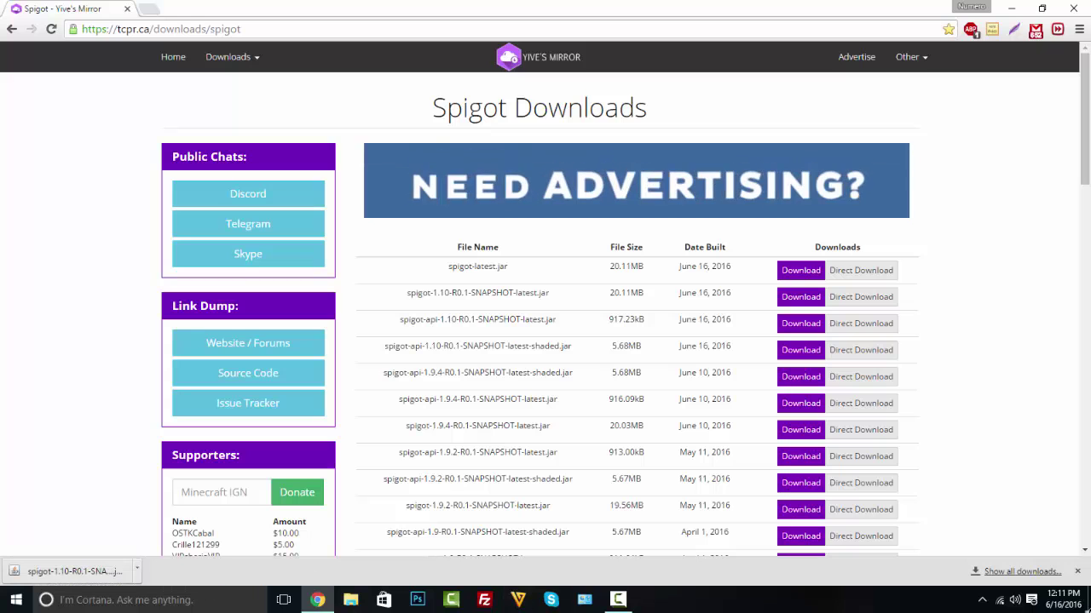
key(super+d)
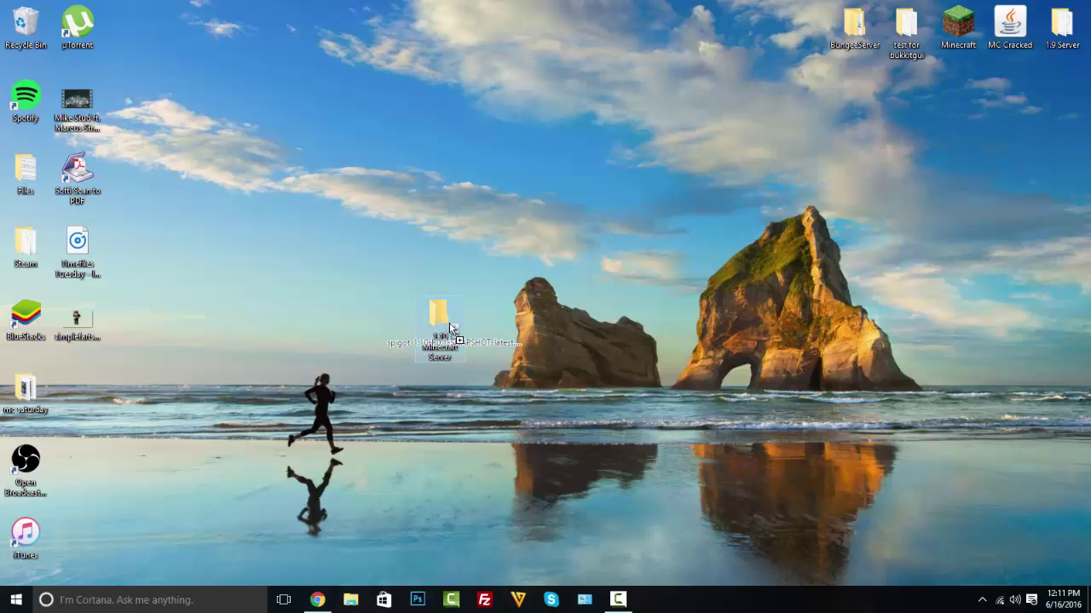
Put the Spigot jar in the 1.10 Minecraft Server folder and rename it 'spigot'.
double_click(452, 332)
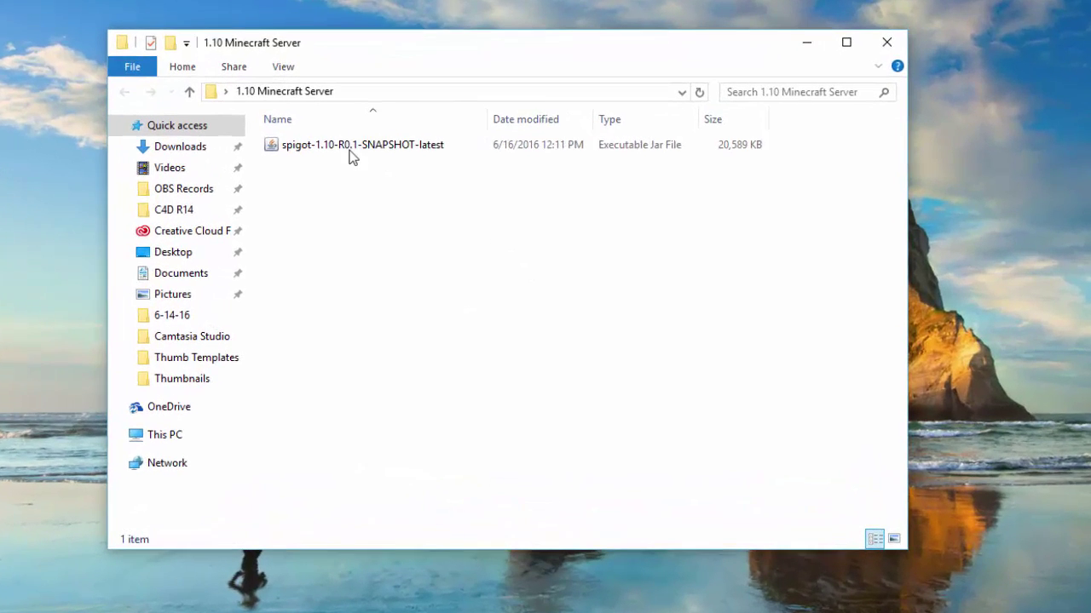
click(366, 167)
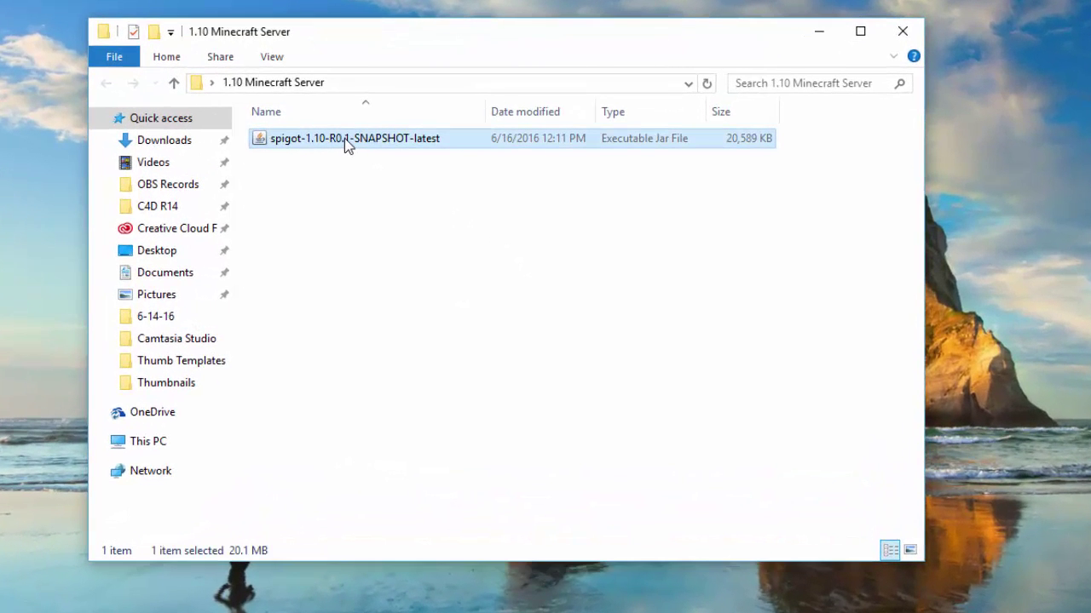
right_click(344, 138)
click(439, 481)
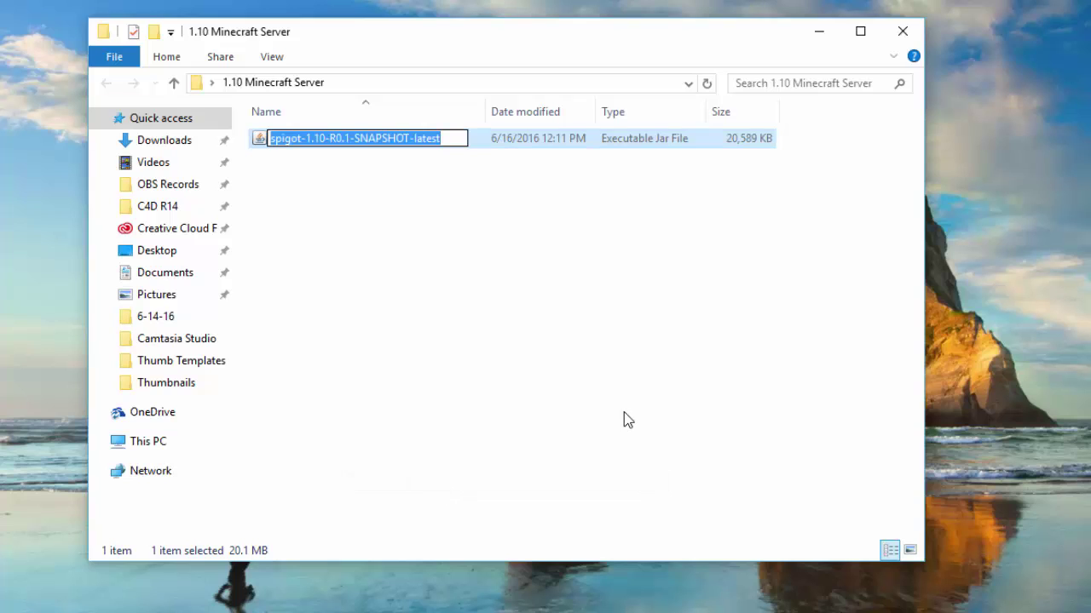
text(spigot)
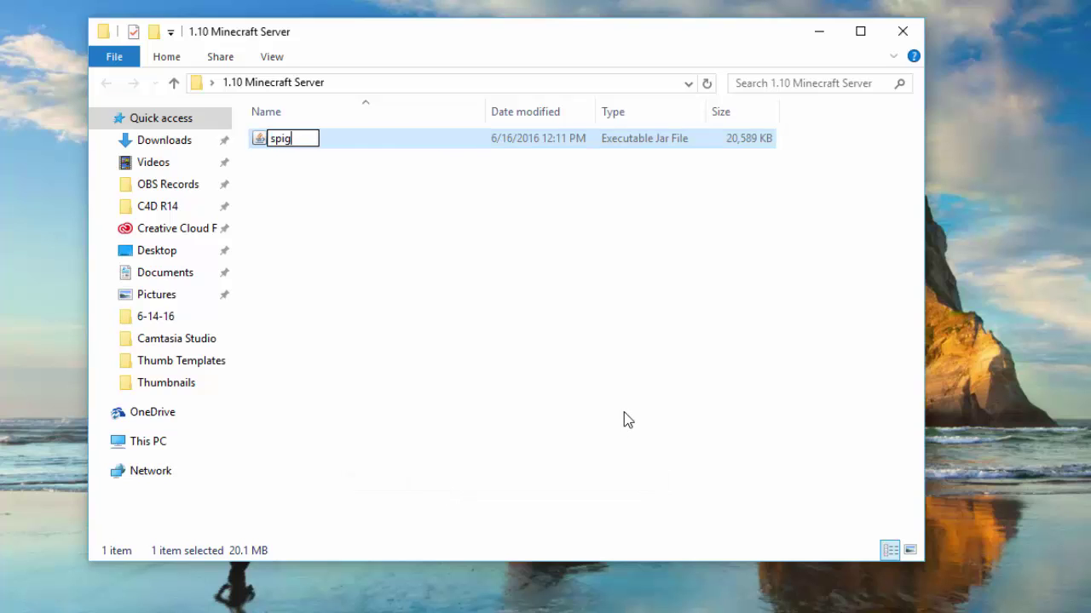
click(624, 412)
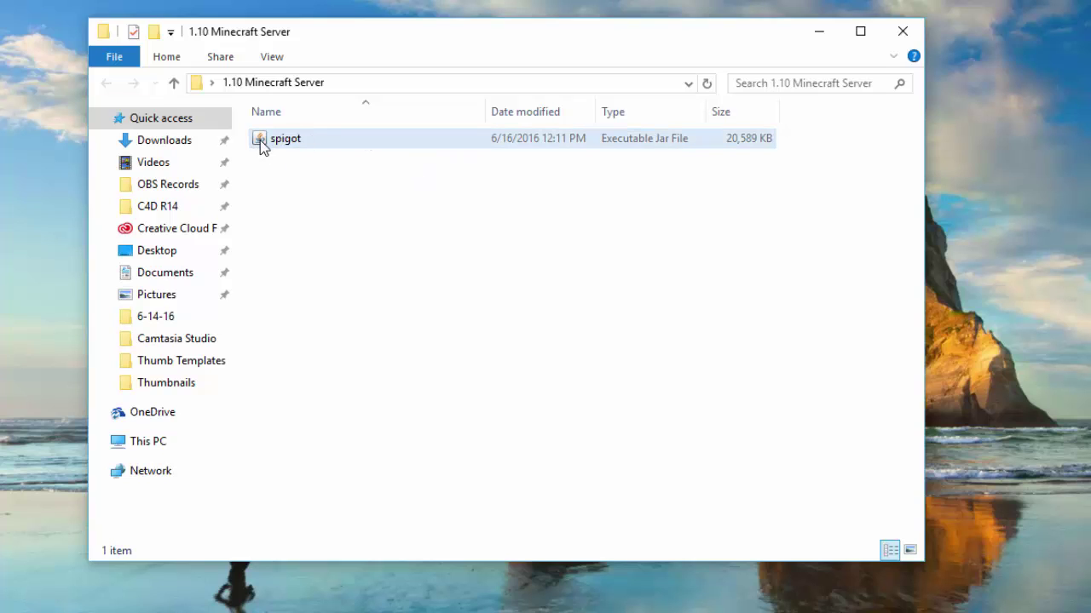
drag(871, 350, 463, 316)
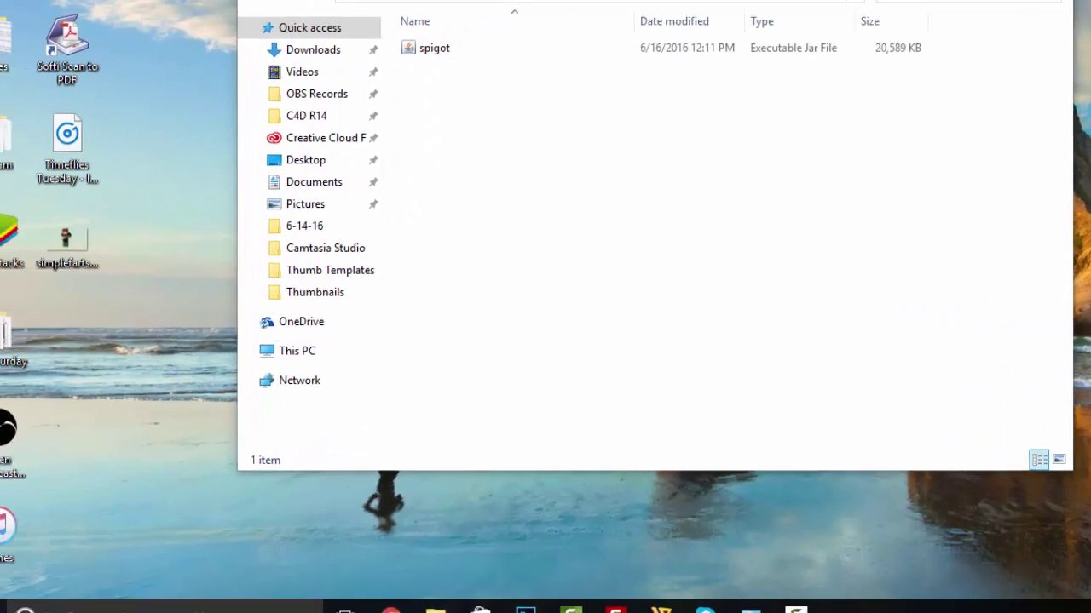
Search for 'notepad' and launch a blank Notepad document.
click(169, 596)
text(note)
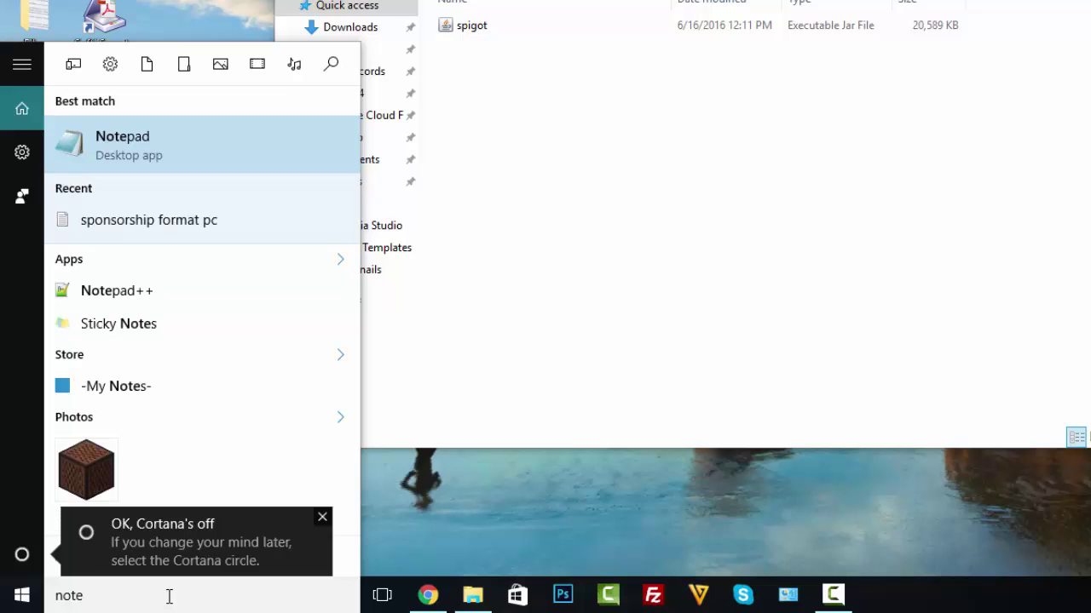
text(pad)
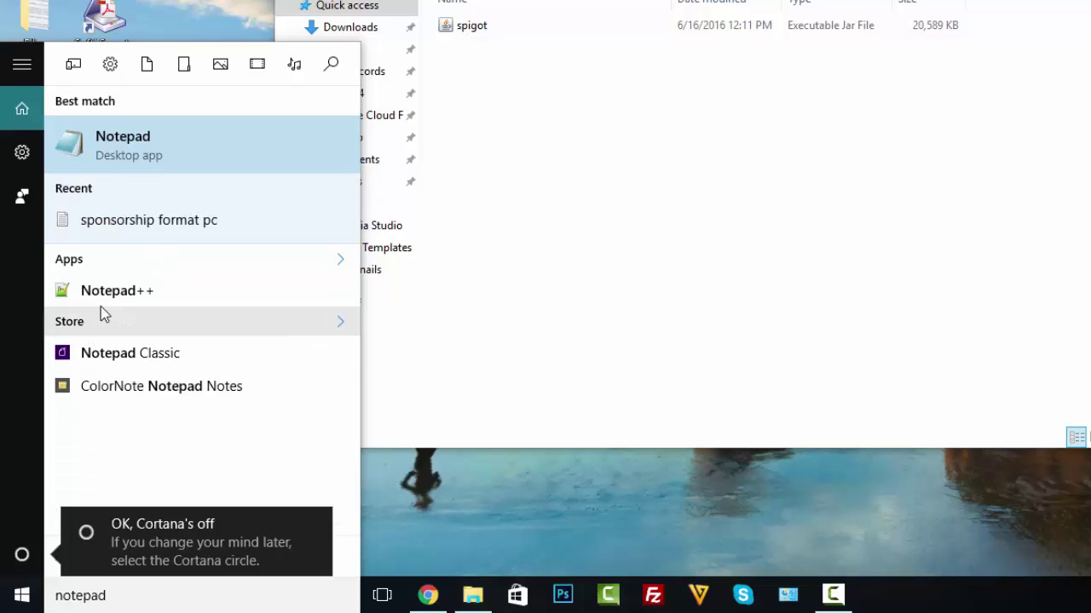
click(148, 139)
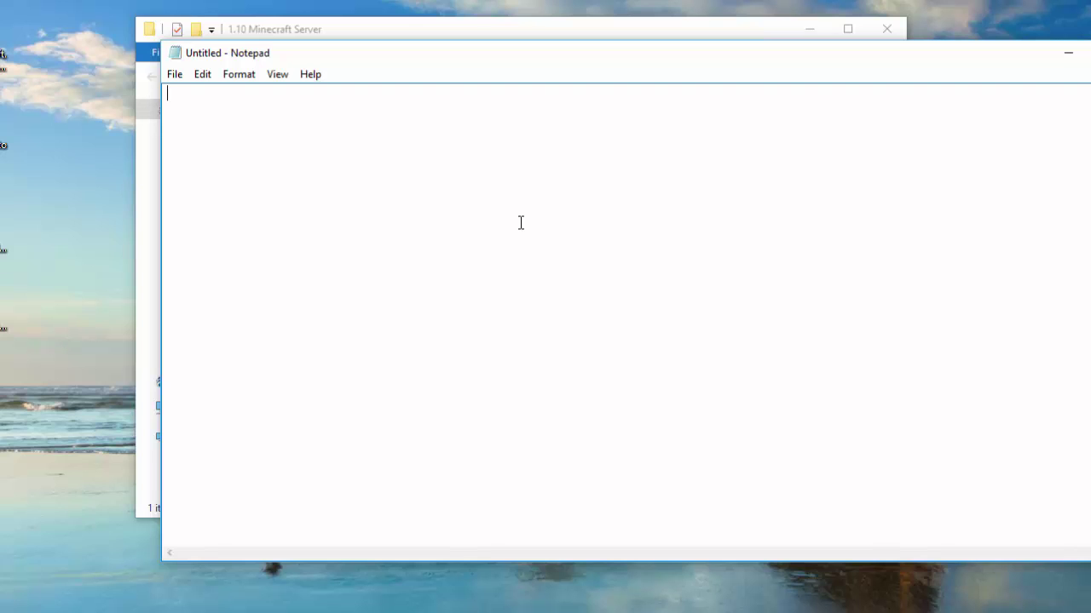
text(@echo off  java -Xms512M -Xmx512M -jar spigot.jar pause)
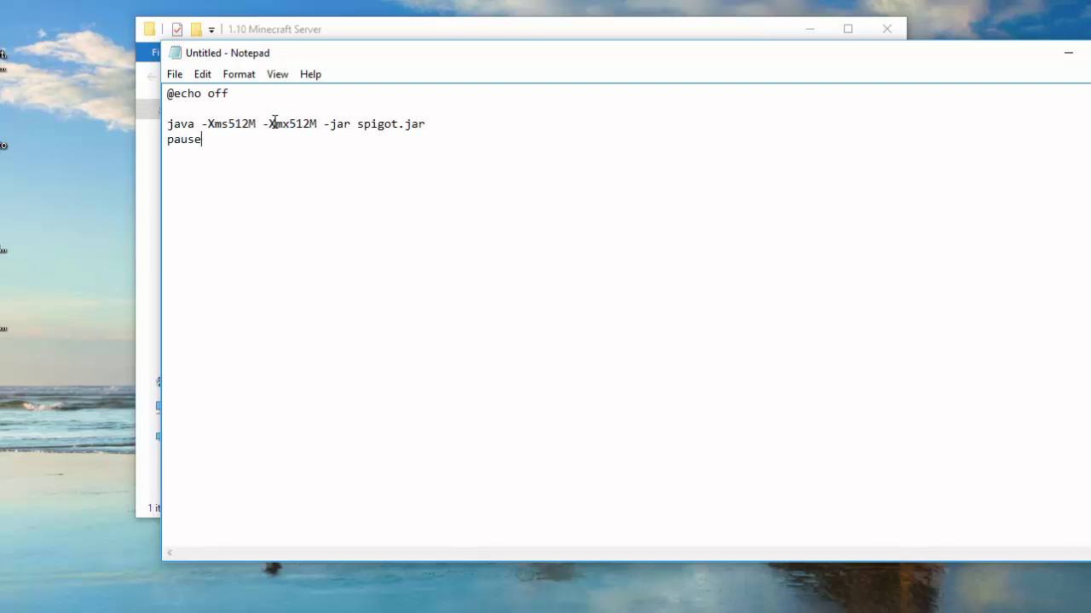
drag(228, 124, 252, 124)
drag(443, 150, 245, 143)
key(super)
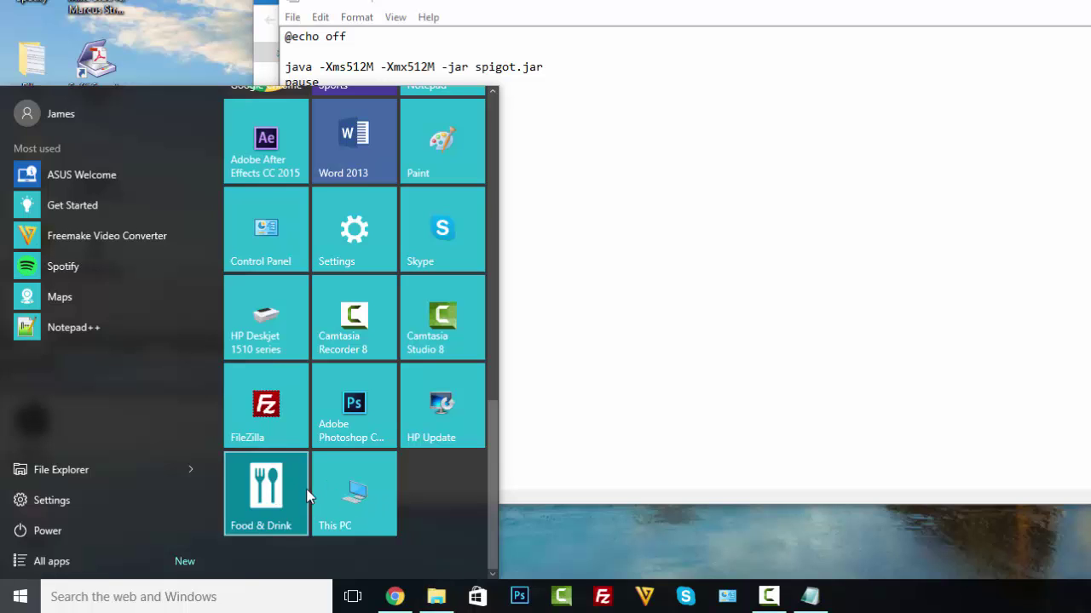
Check the computer's installed RAM in This PC's system properties before adjusting the 512M value.
right_click(358, 490)
mouse_move(406, 554)
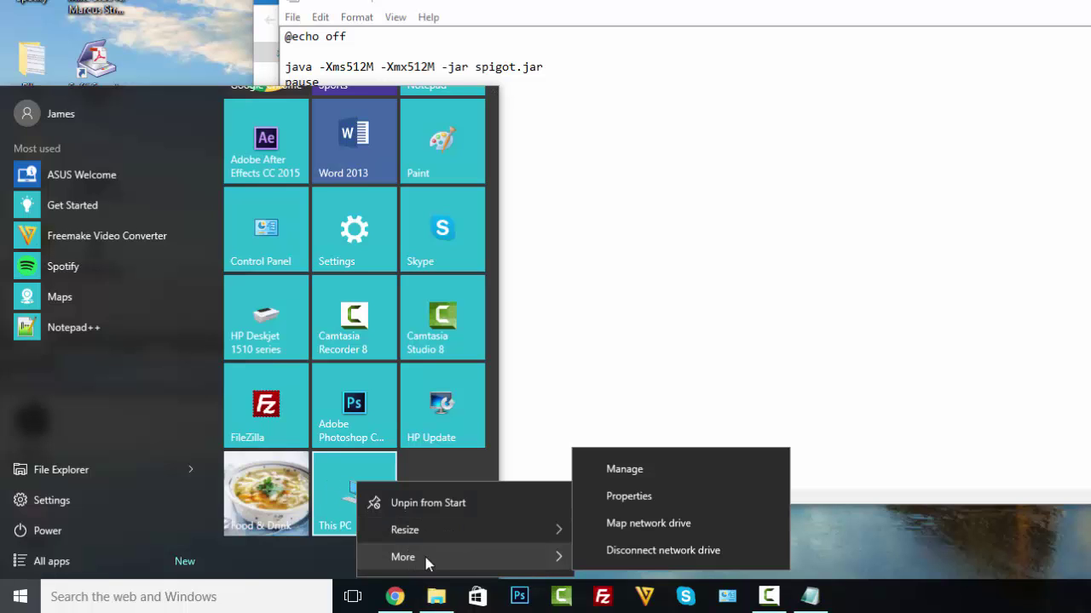
click(646, 501)
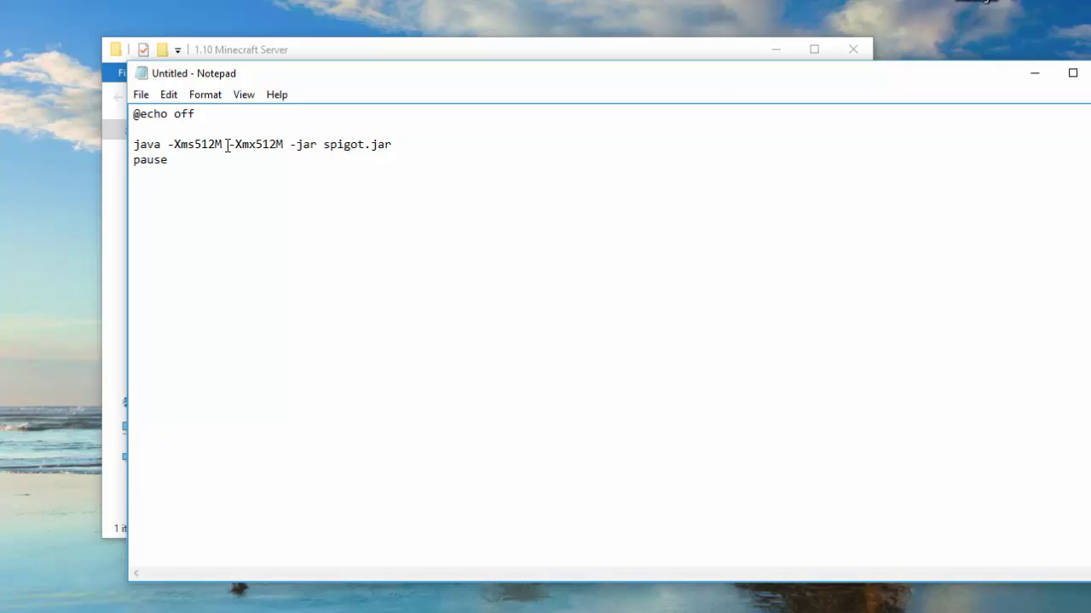
drag(217, 144, 201, 145)
click(195, 145)
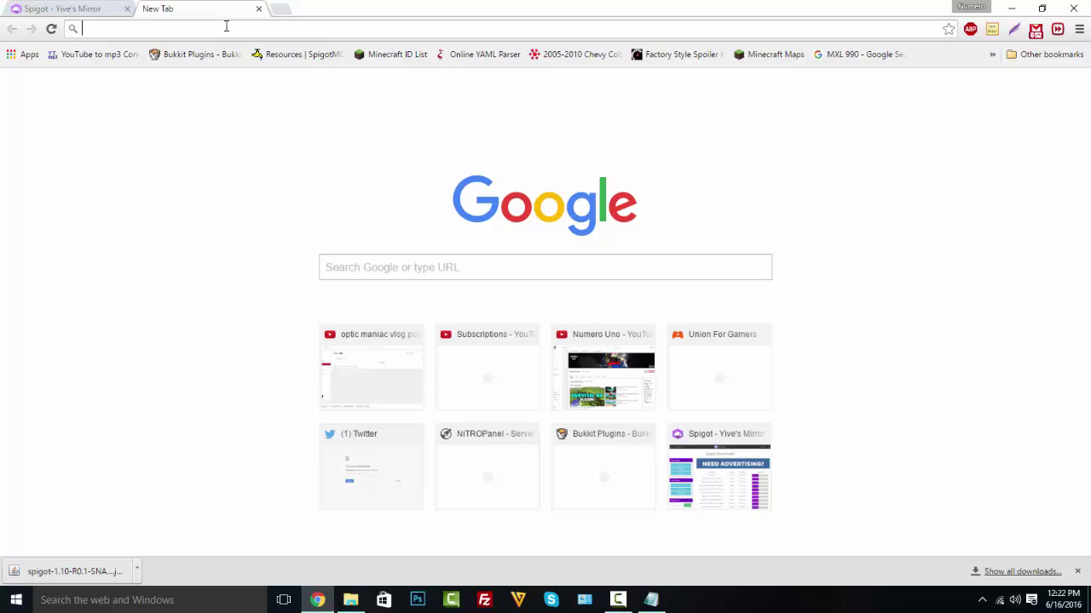
Google '3gb to mb' to confirm 3 GB equals 3000 MB.
text(3)
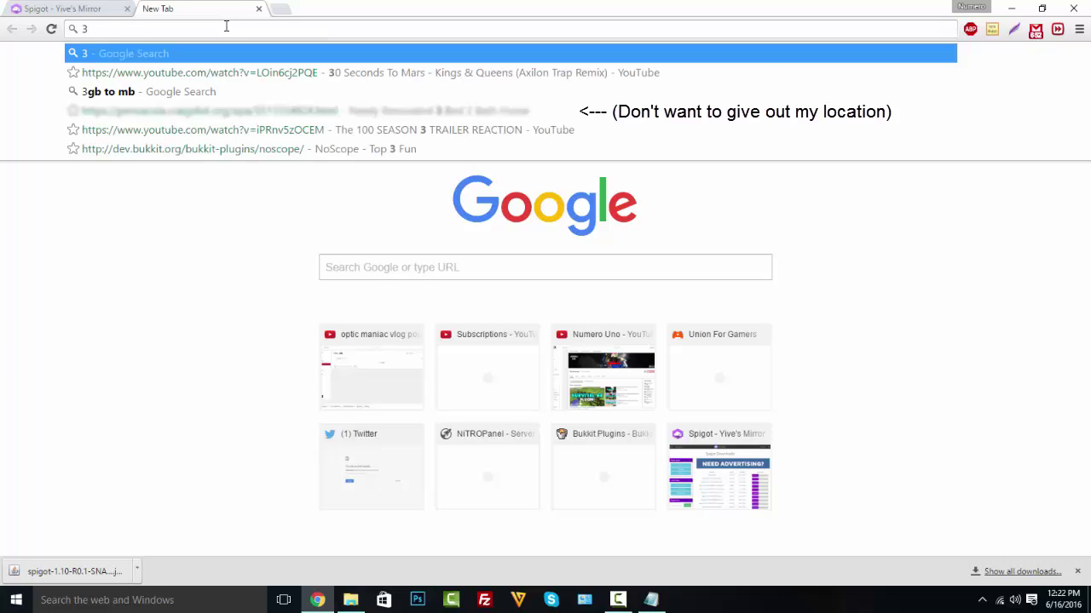
text(gb)
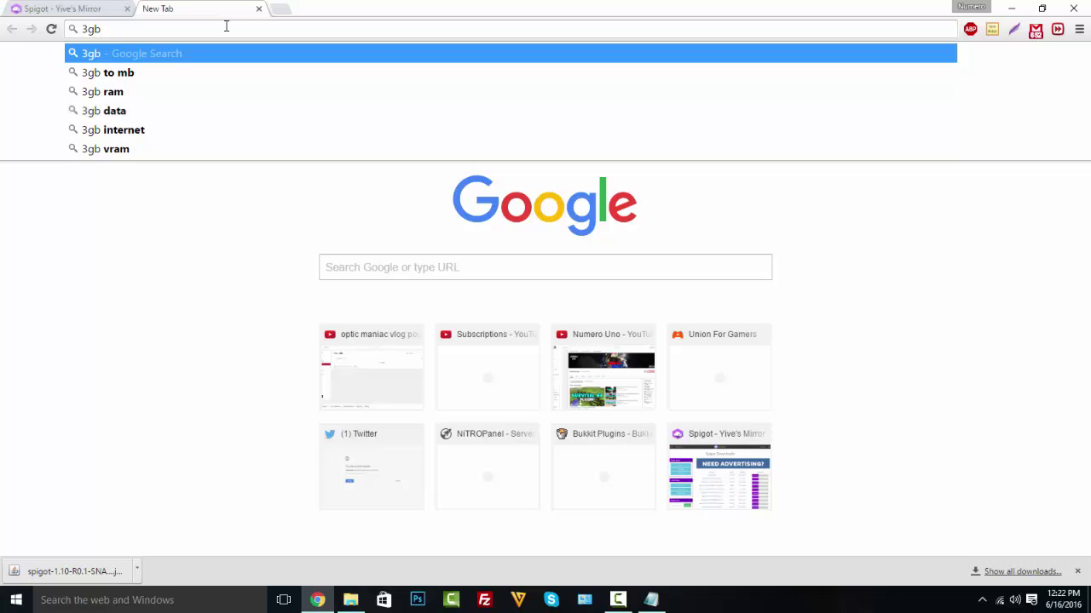
key(Down)
key(Return)
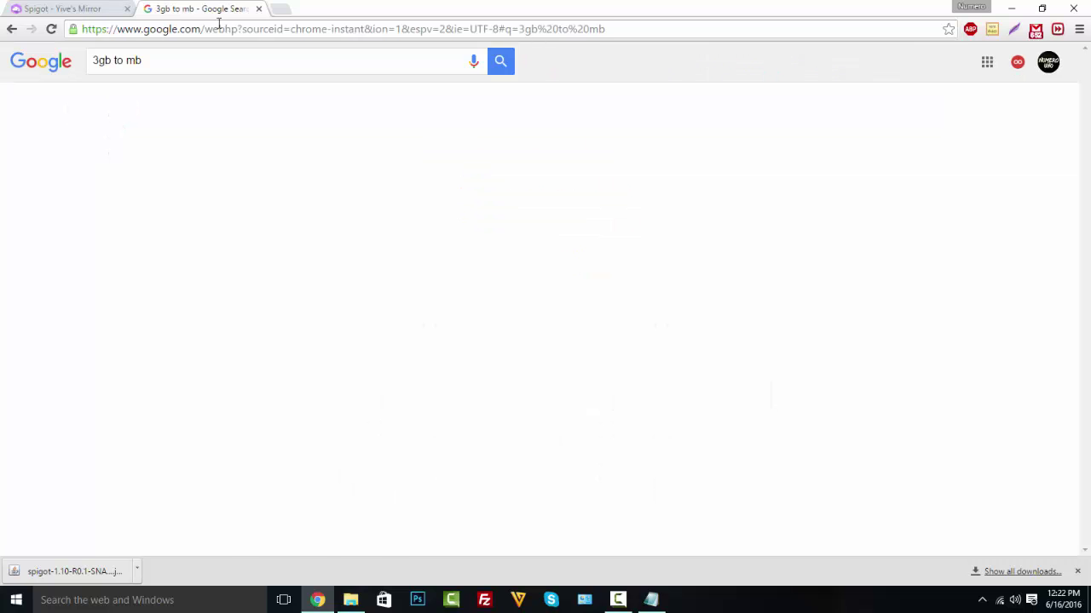
double_click(345, 224)
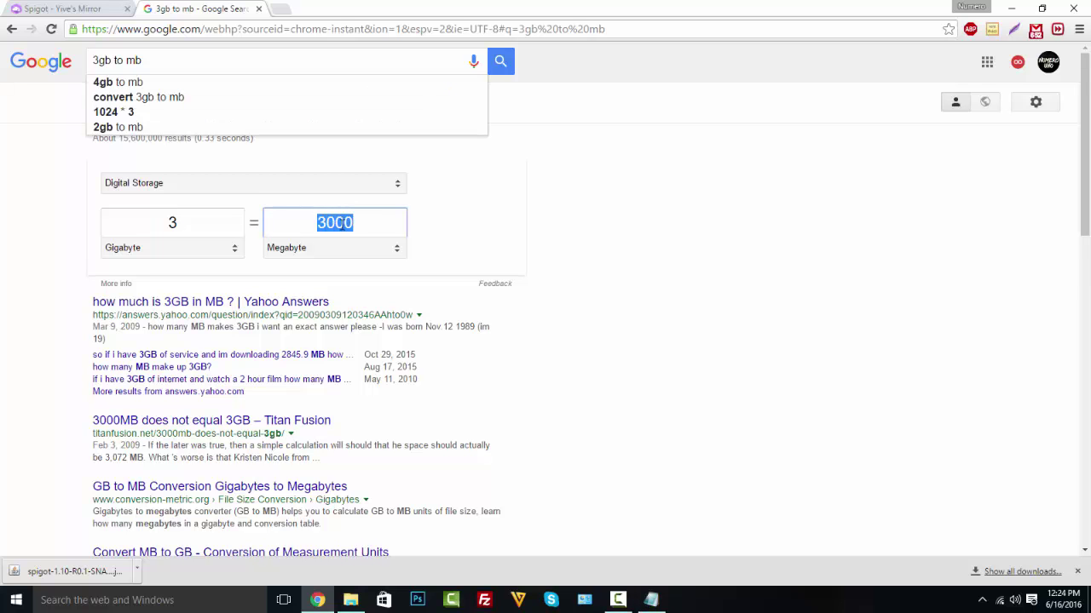
Change both -Xms512M and -Xmx512M to 3000M in the start script.
click(651, 600)
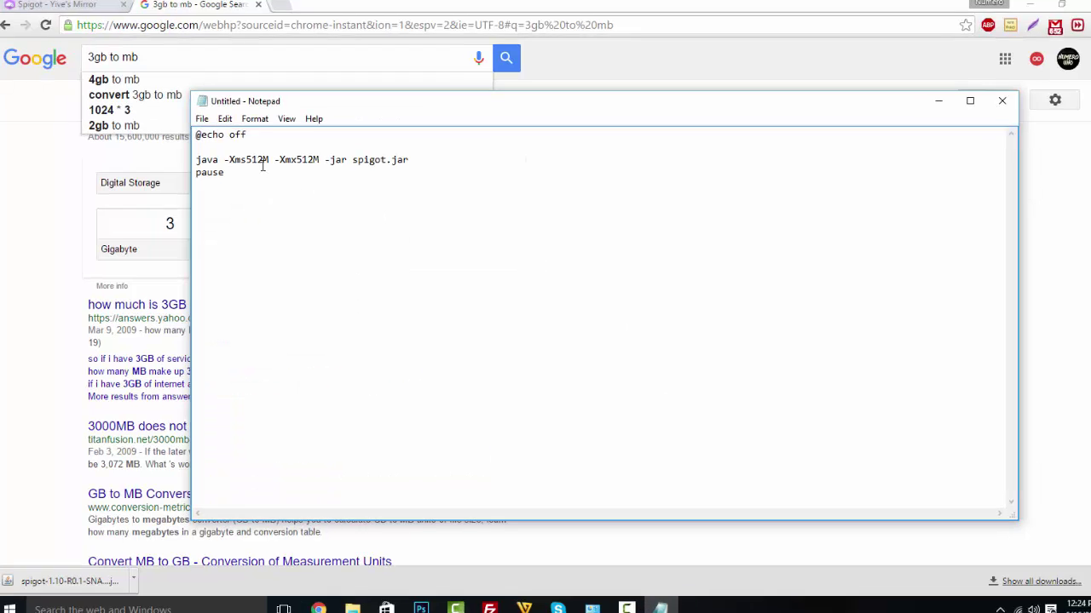
drag(236, 149, 258, 150)
text(3000)
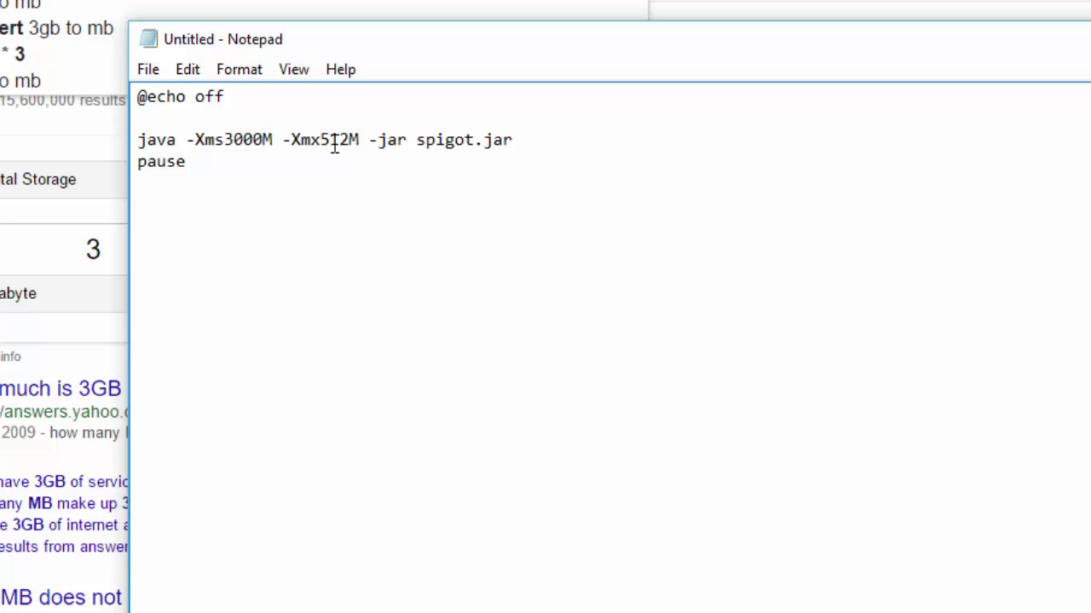
drag(326, 145, 350, 147)
text(3000)
click(149, 69)
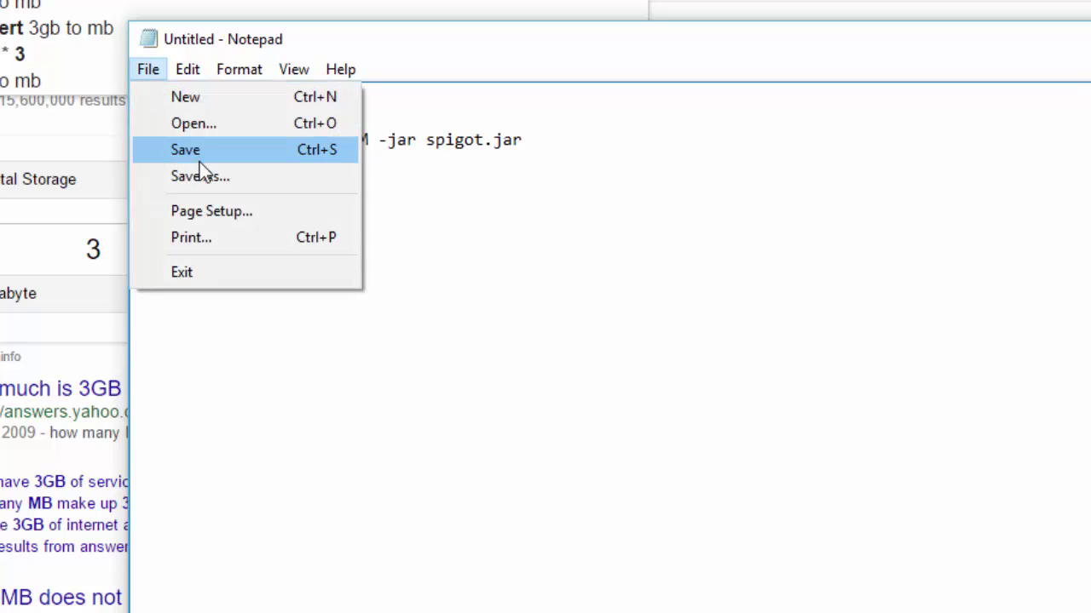
Save the script as start.bat with type All Files, then close Notepad.
click(204, 175)
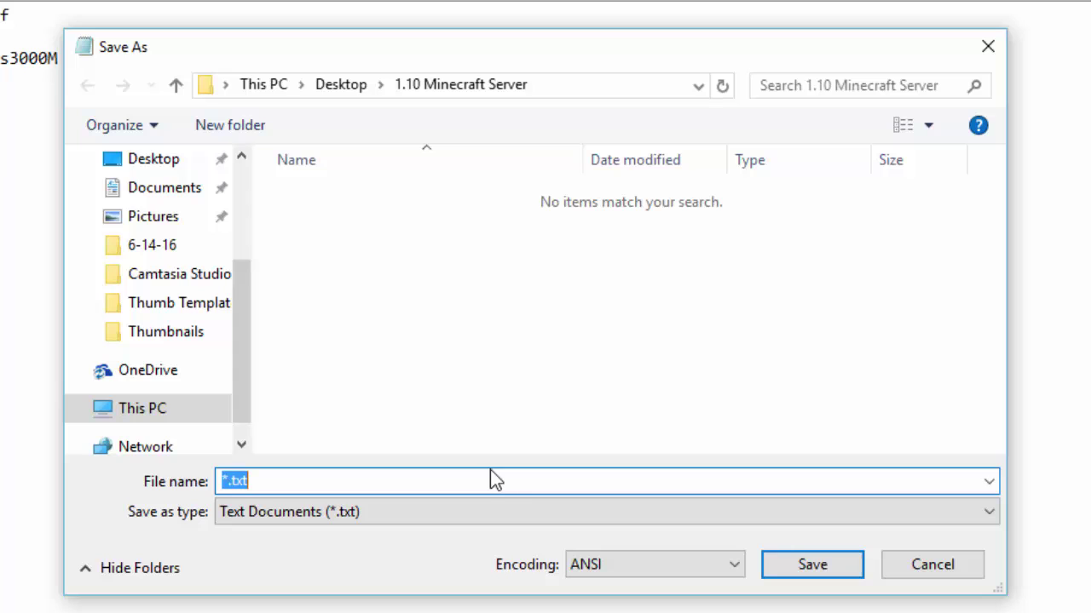
text(start.bat)
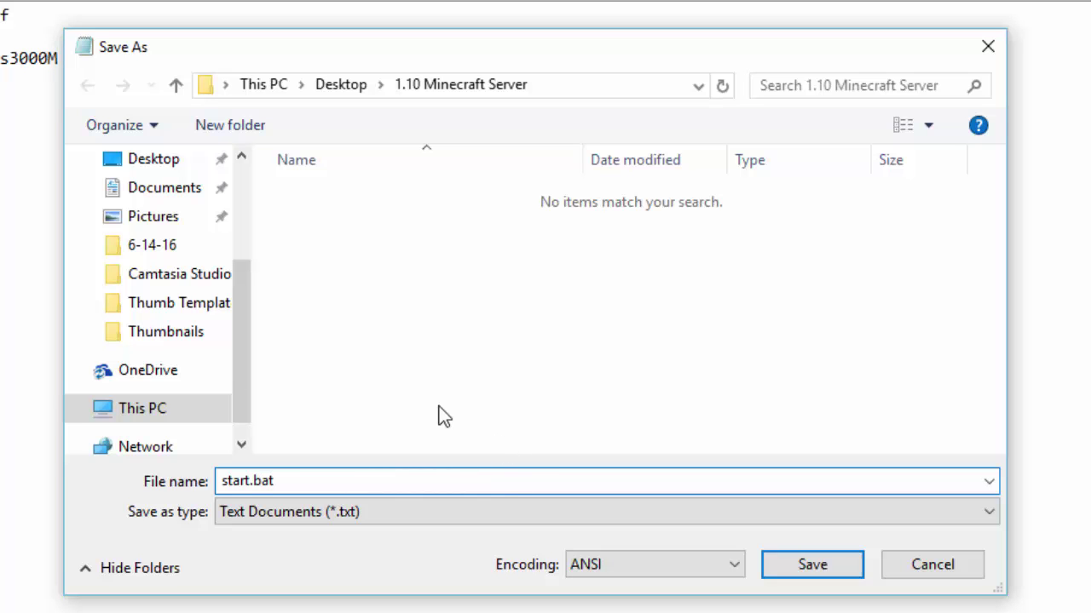
click(227, 513)
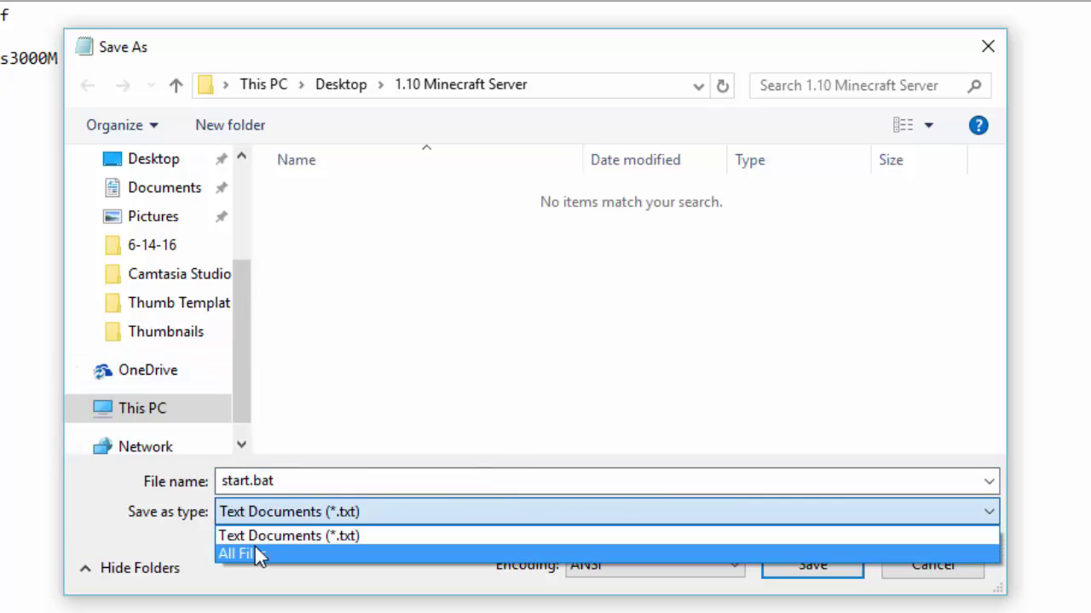
click(255, 550)
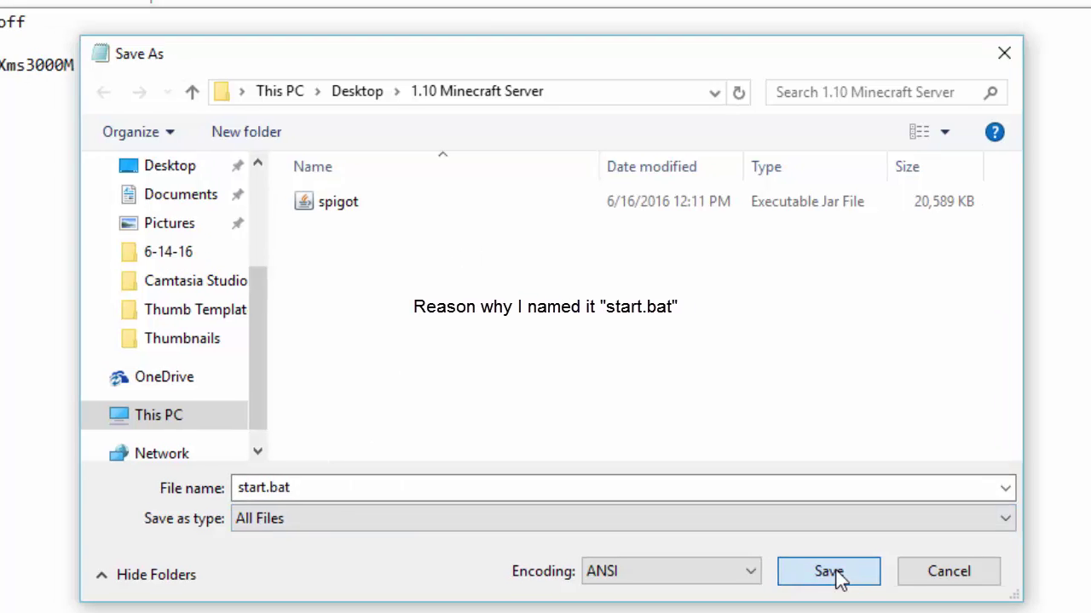
click(828, 572)
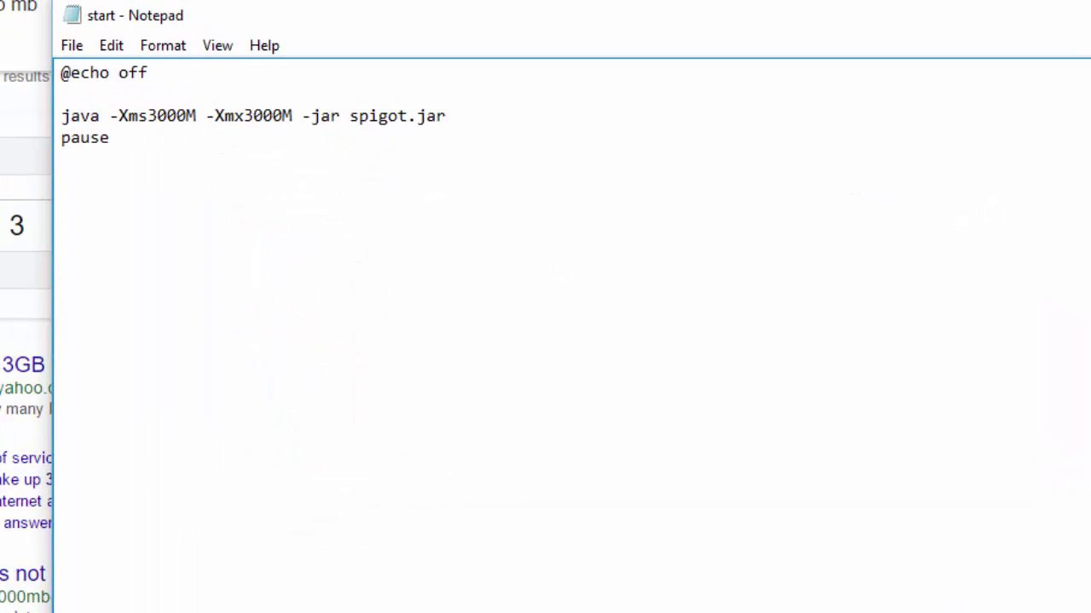
key(alt+F4)
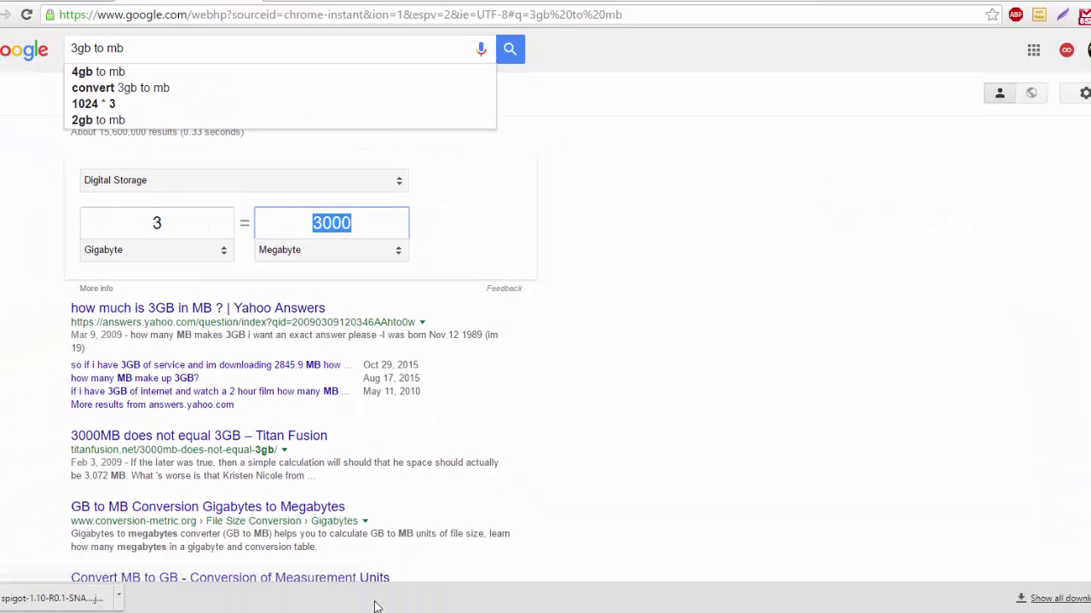
click(350, 600)
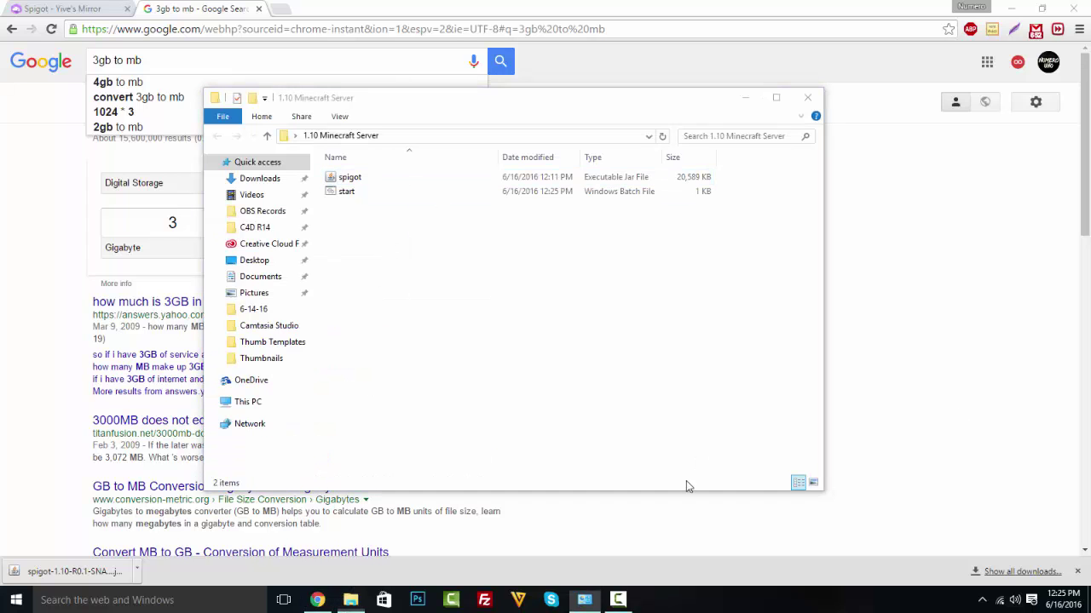
Run start.bat once to generate eula, server.properties and logs, then close the console.
click(350, 600)
click(317, 600)
click(350, 600)
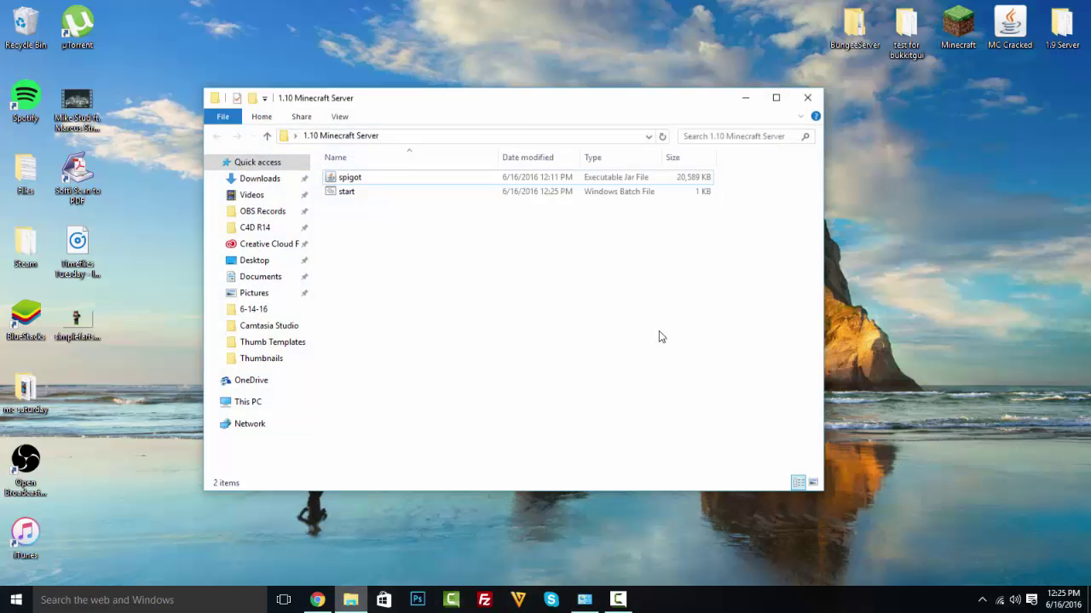
double_click(380, 193)
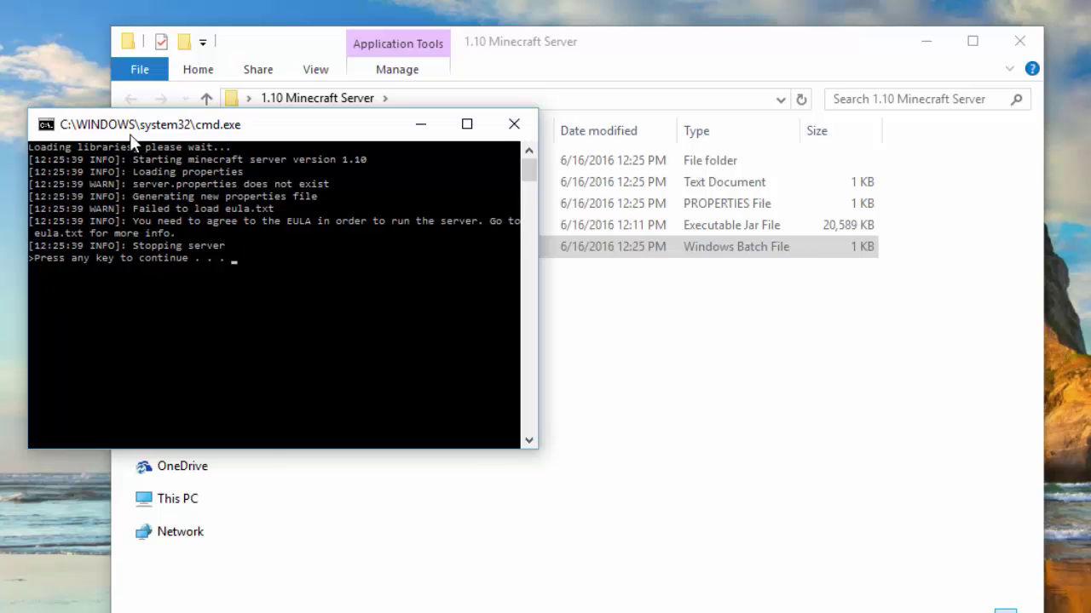
drag(131, 136, 197, 142)
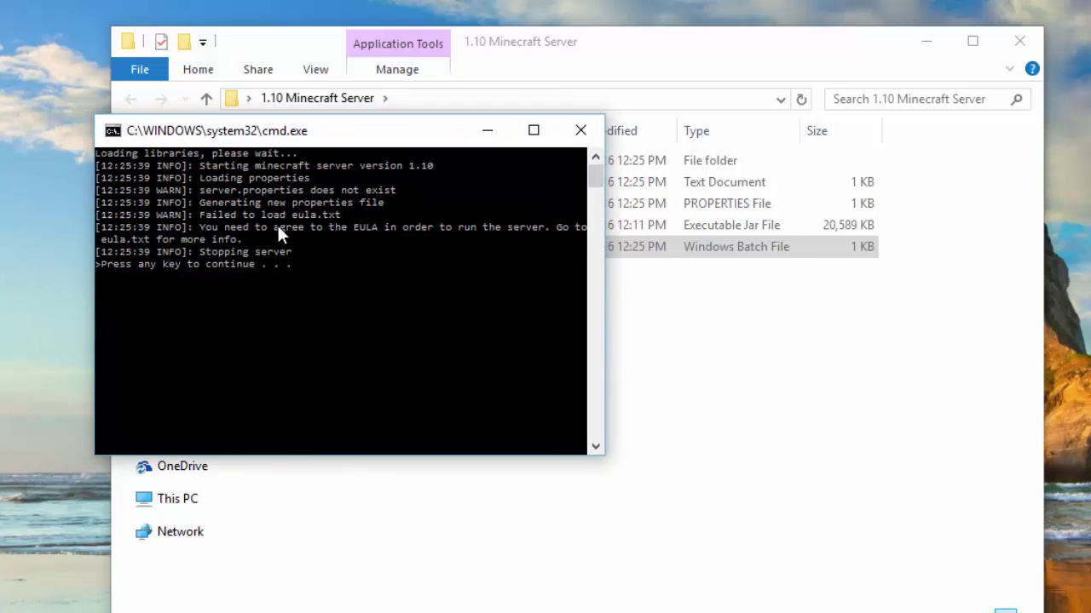
drag(308, 141, 556, 240)
key(Return)
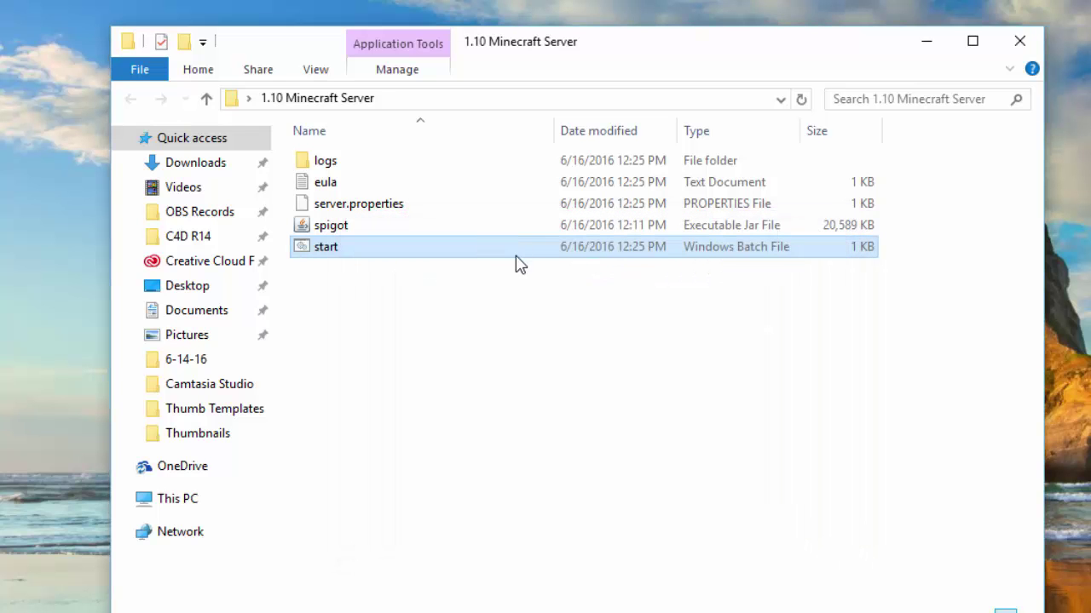
Edit the eula file, change eula=false to eula=true, and save it.
click(339, 186)
right_click(339, 186)
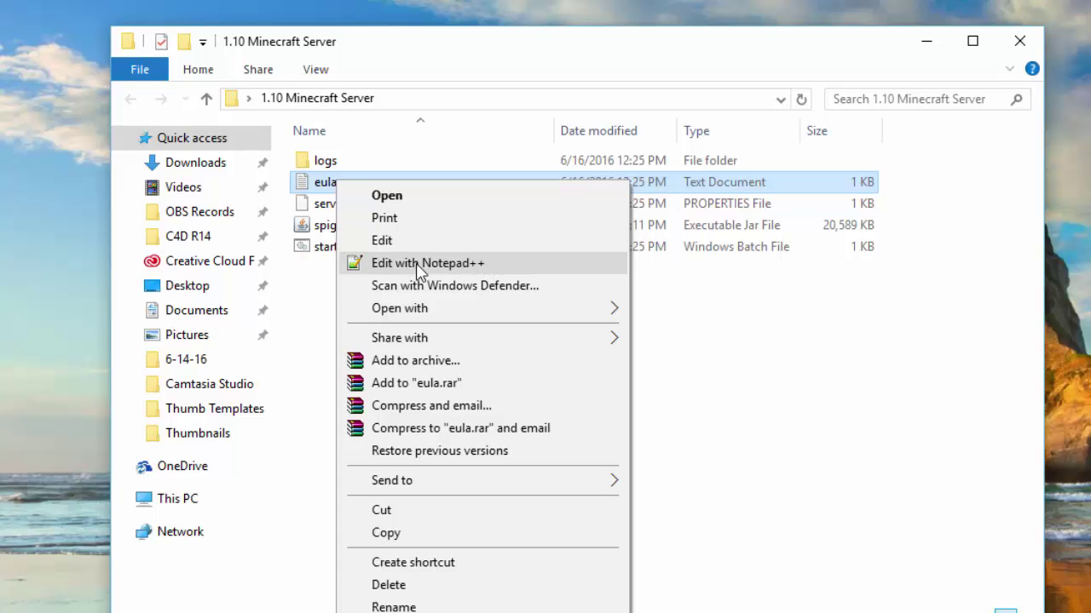
click(443, 246)
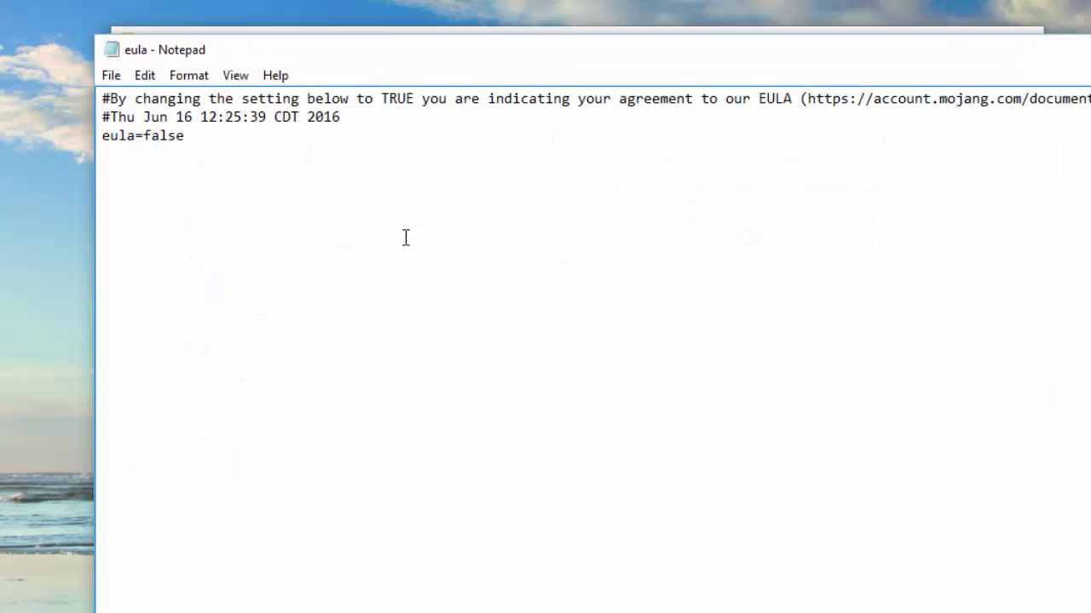
drag(231, 145, 143, 137)
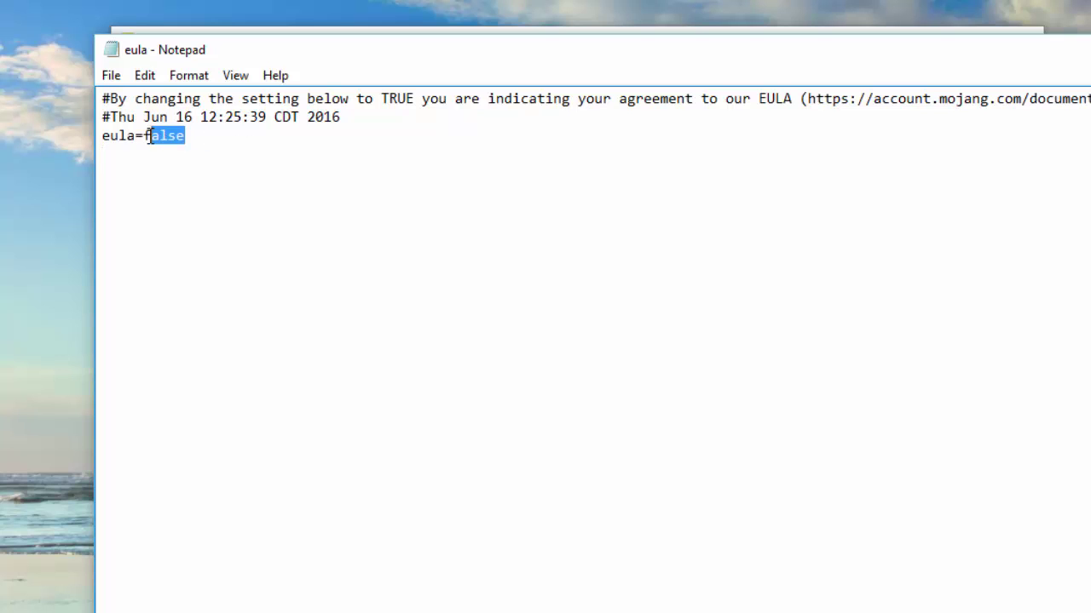
text(true)
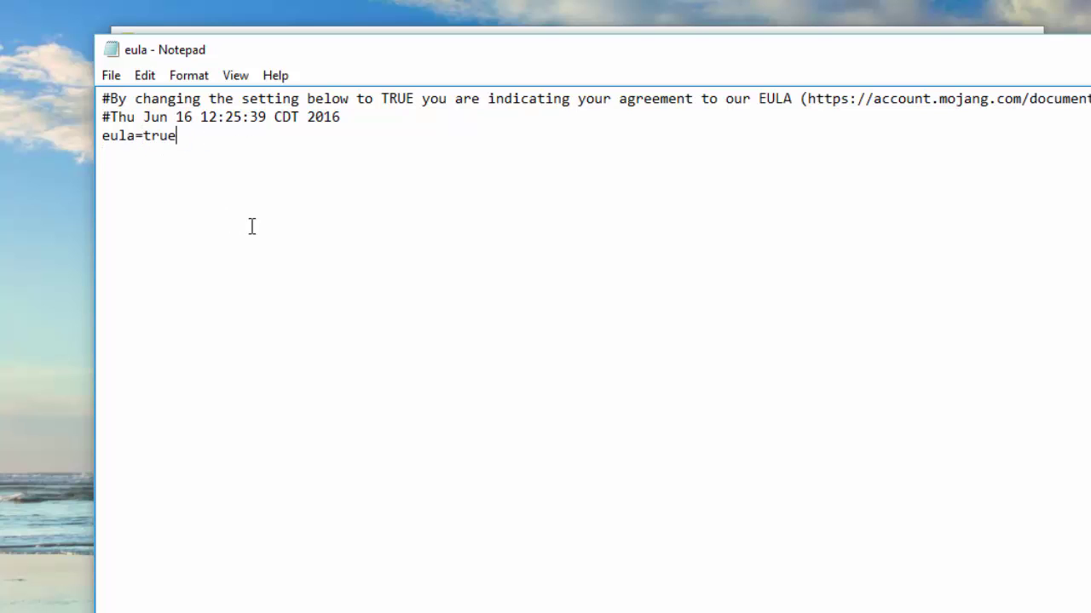
click(113, 77)
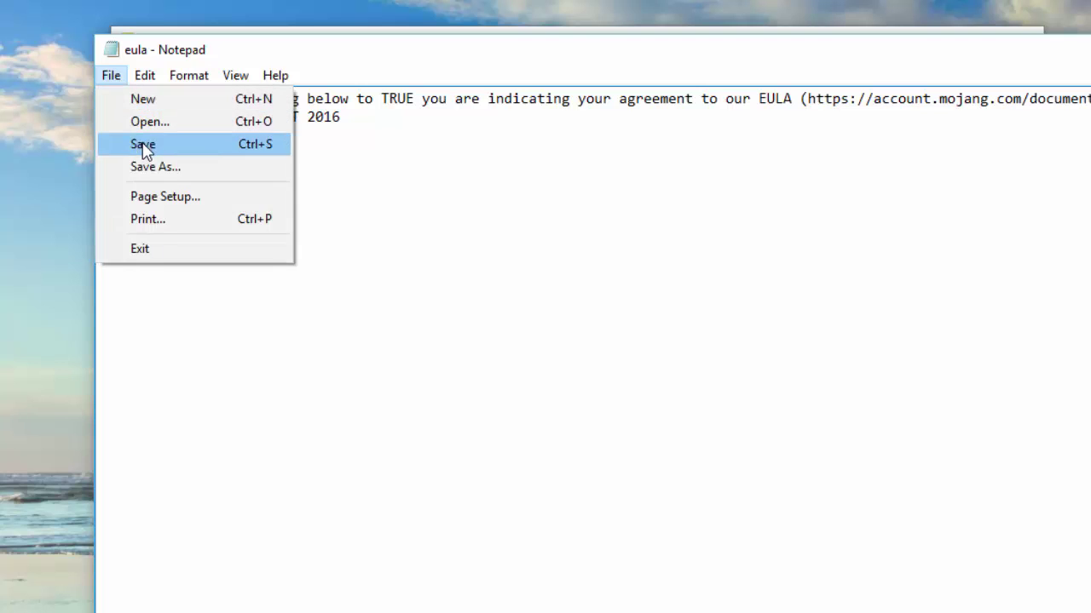
click(142, 146)
Run start.bat until the worlds are prepared, then enter 'stop' and close the console.
key(alt+F4)
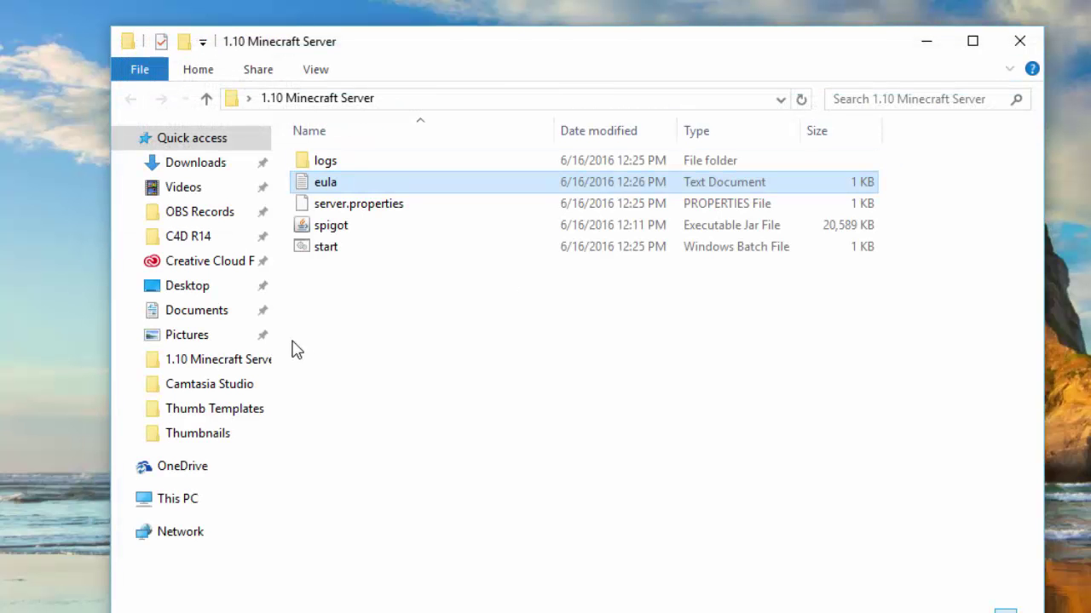
double_click(352, 246)
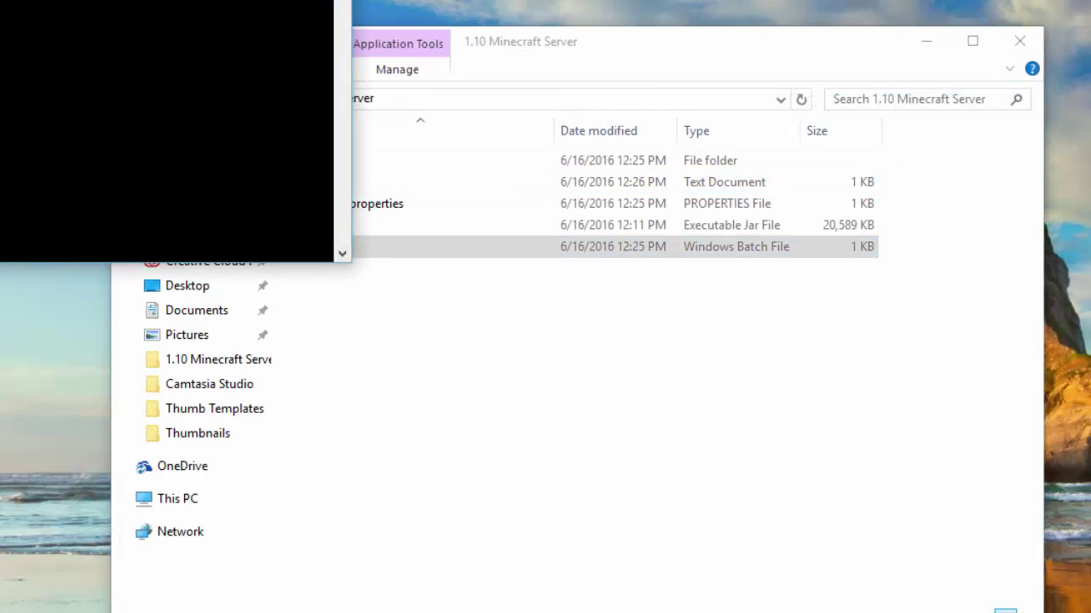
drag(124, 0, 386, 106)
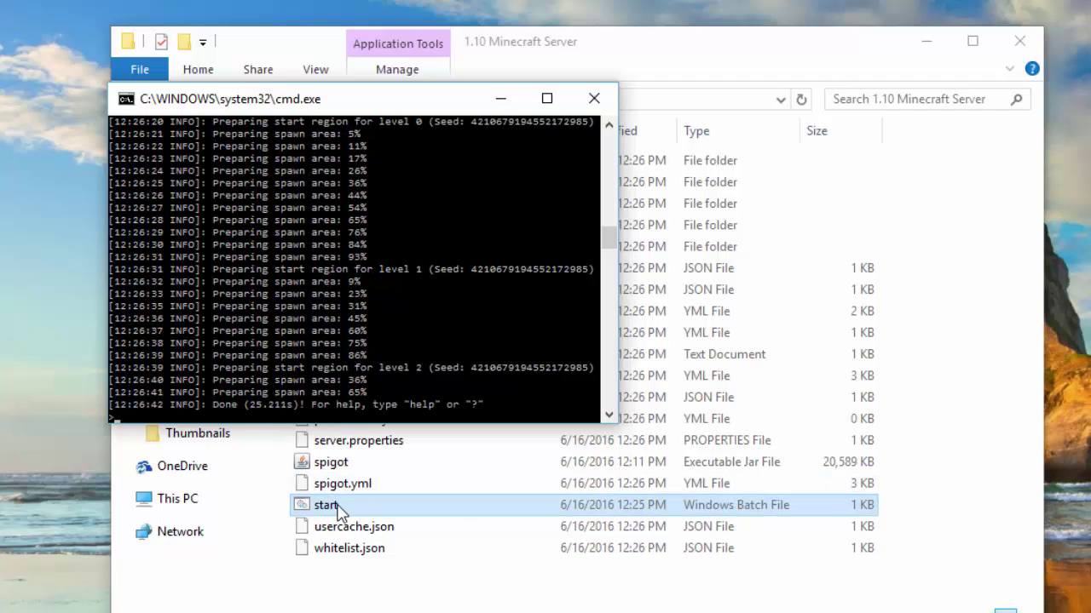
click(372, 239)
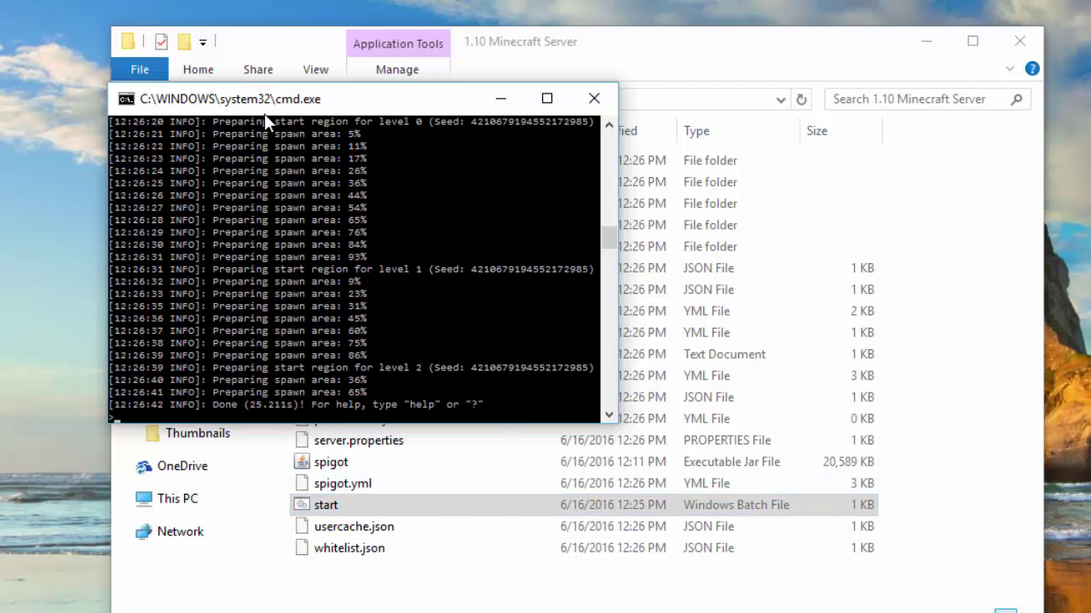
drag(264, 114, 829, 119)
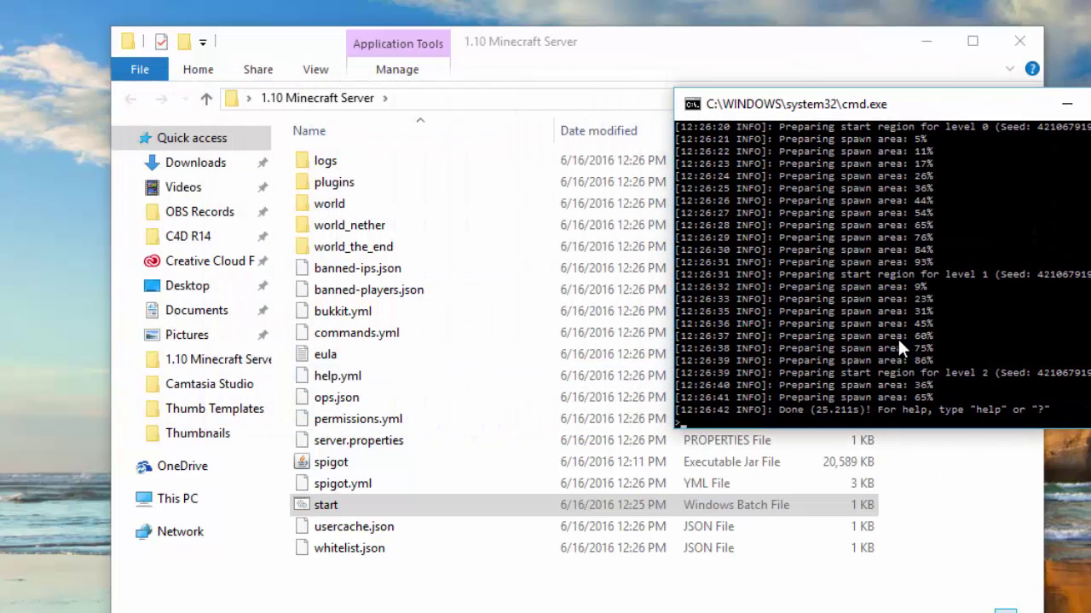
text(stop)
key(Return)
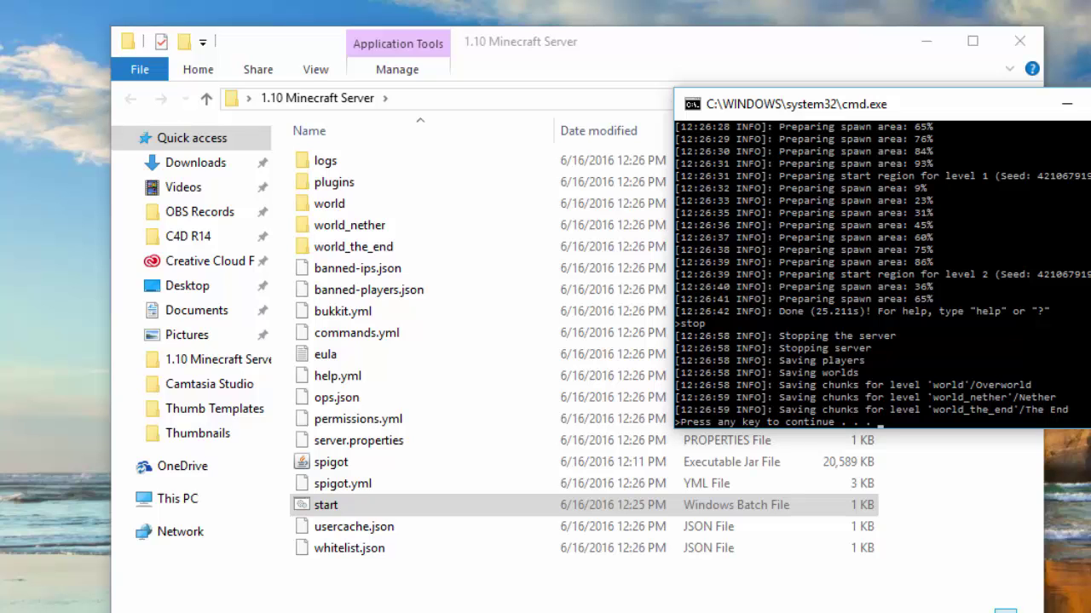
key(Return)
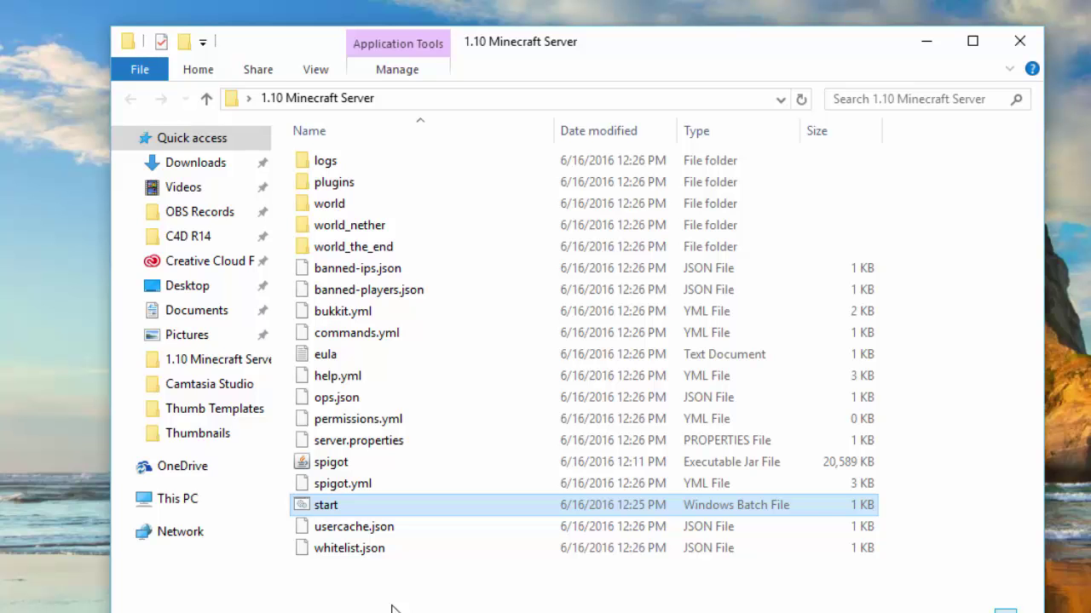
Run ipconfig in a new Command Prompt to read the default gateway 192.168.0.1.
click(925, 42)
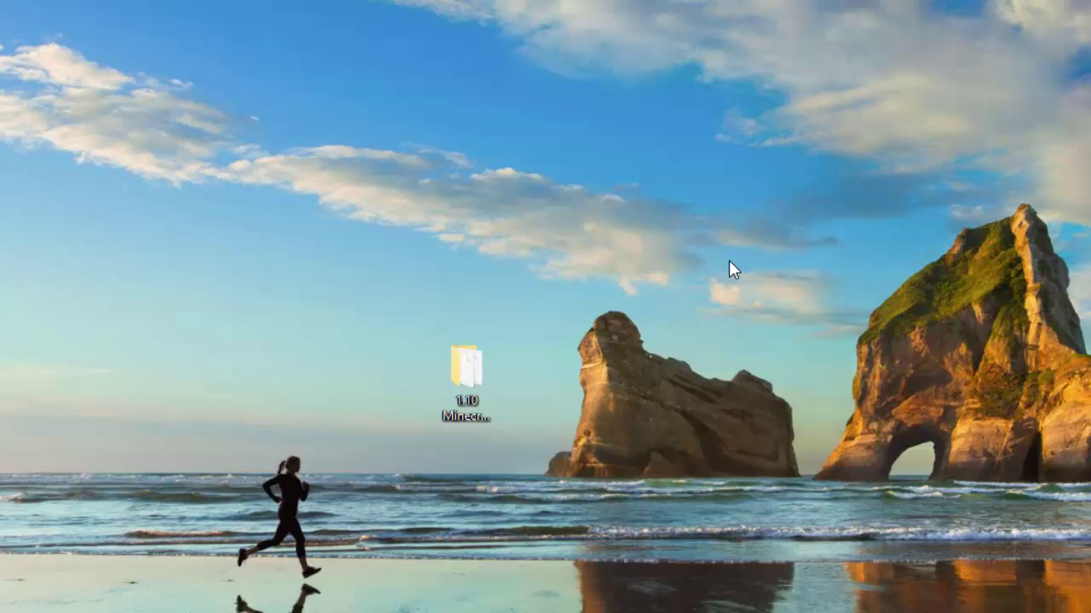
key(super+r)
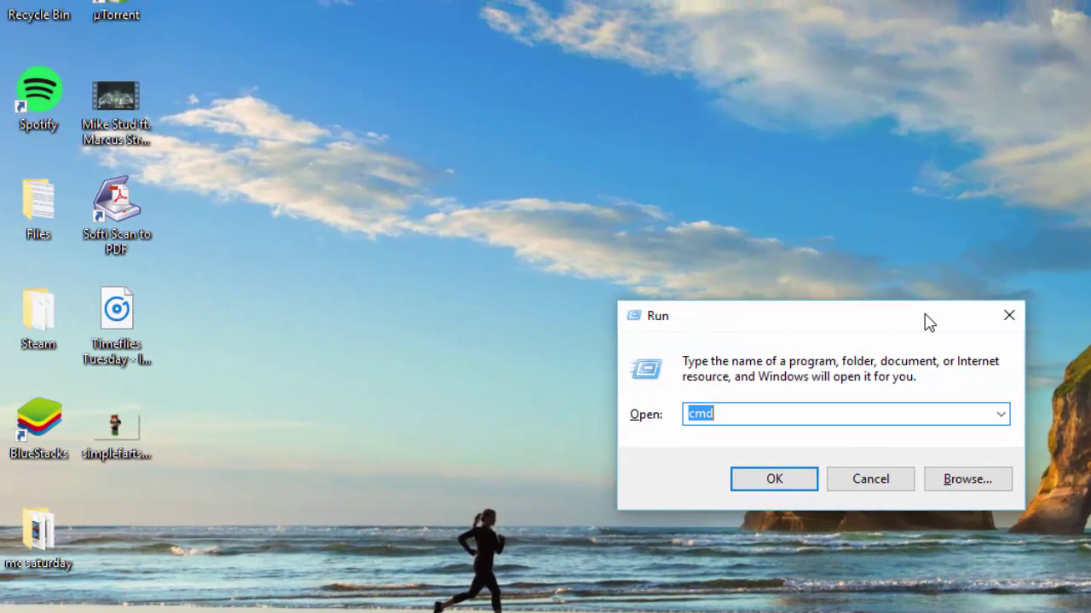
key(Return)
drag(301, 19, 818, 166)
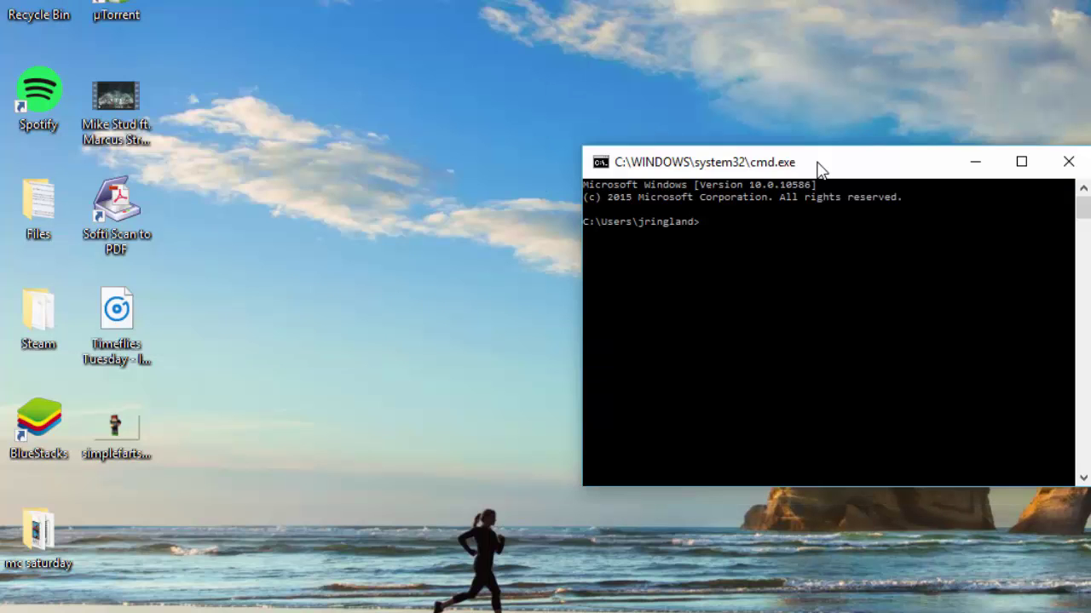
text(ipconfig)
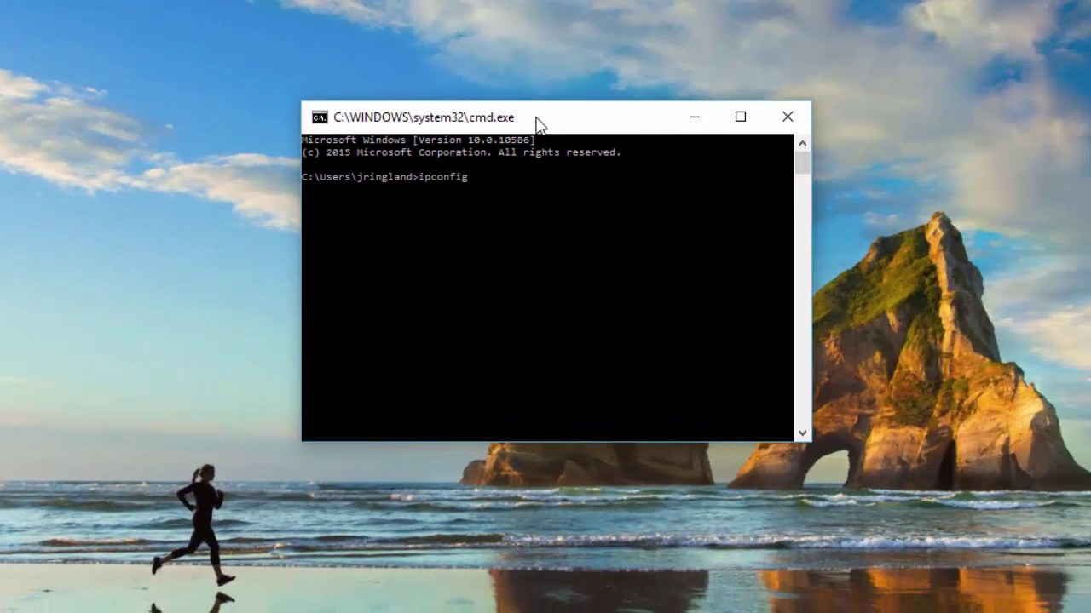
key(Return)
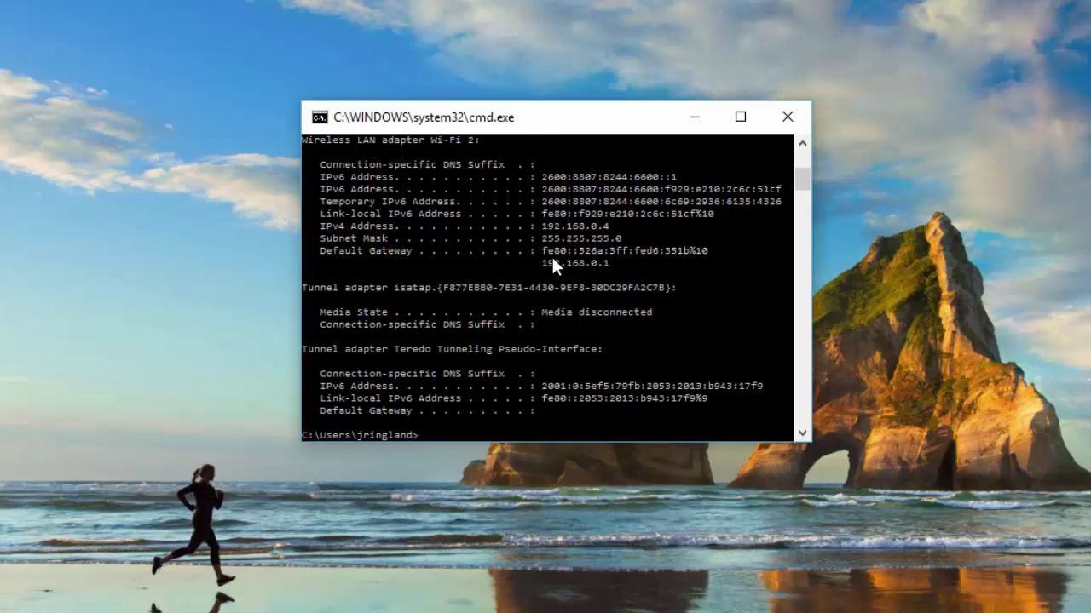
scroll(364, 323, up, 2)
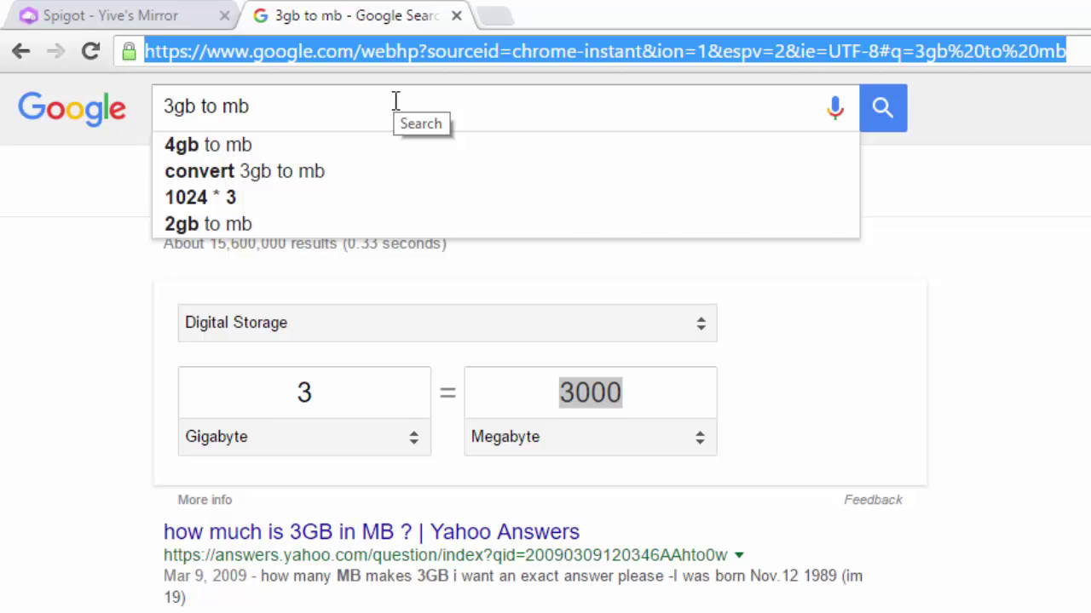
Load 192.168.0.1 in Chrome and open a blank new tab beside it.
text(192)
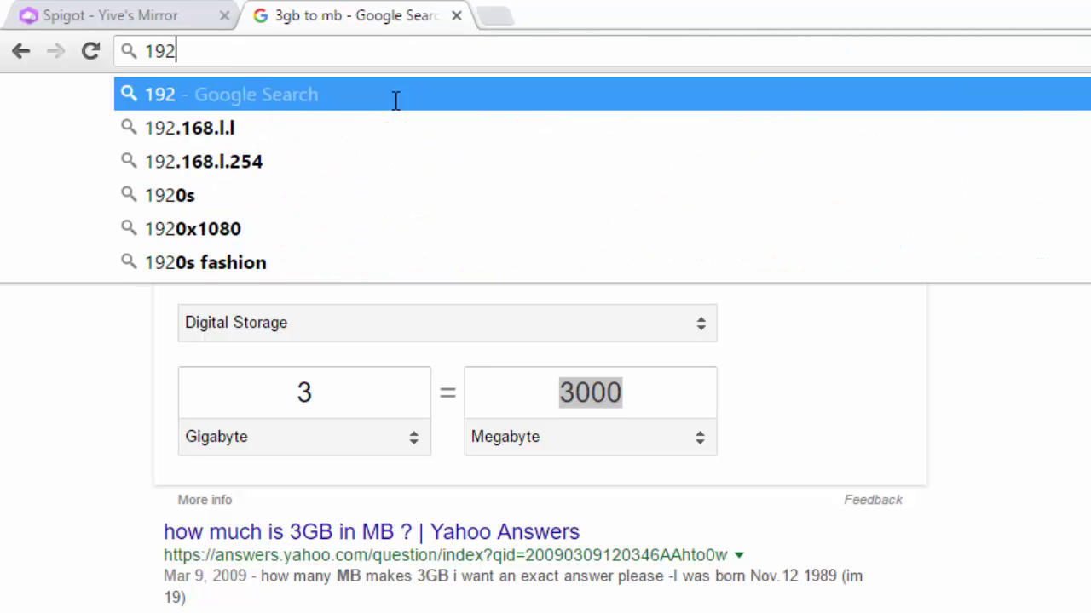
text(.168.0.)
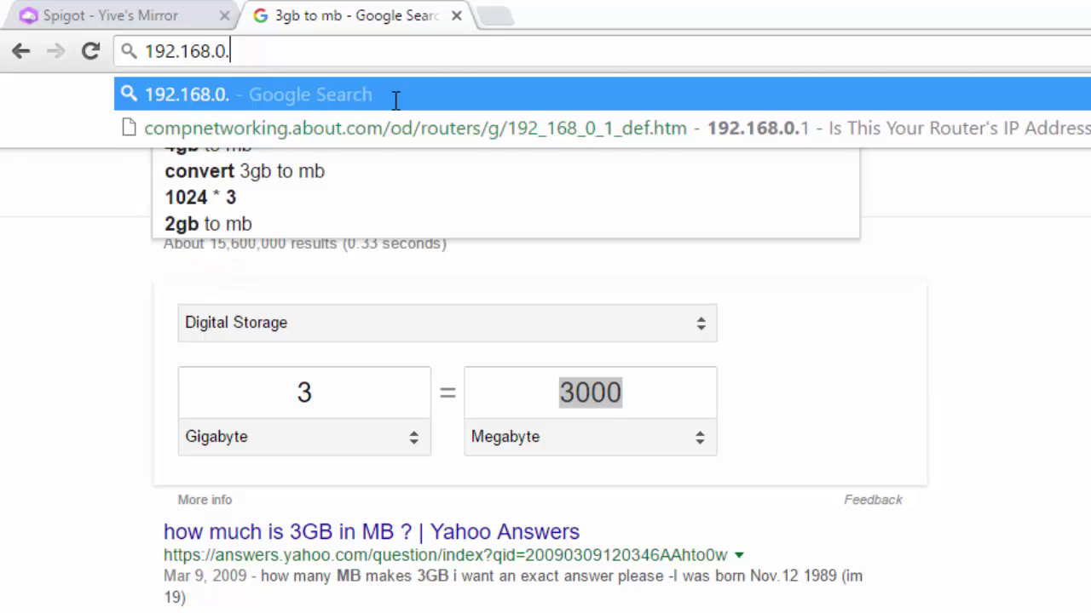
text(1)
key(Return)
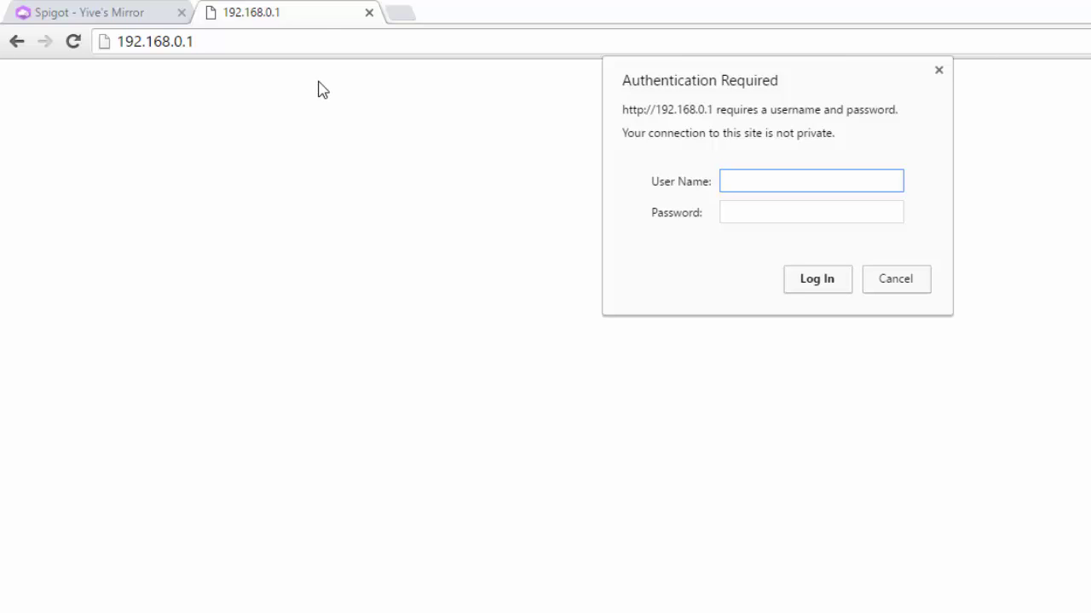
click(399, 14)
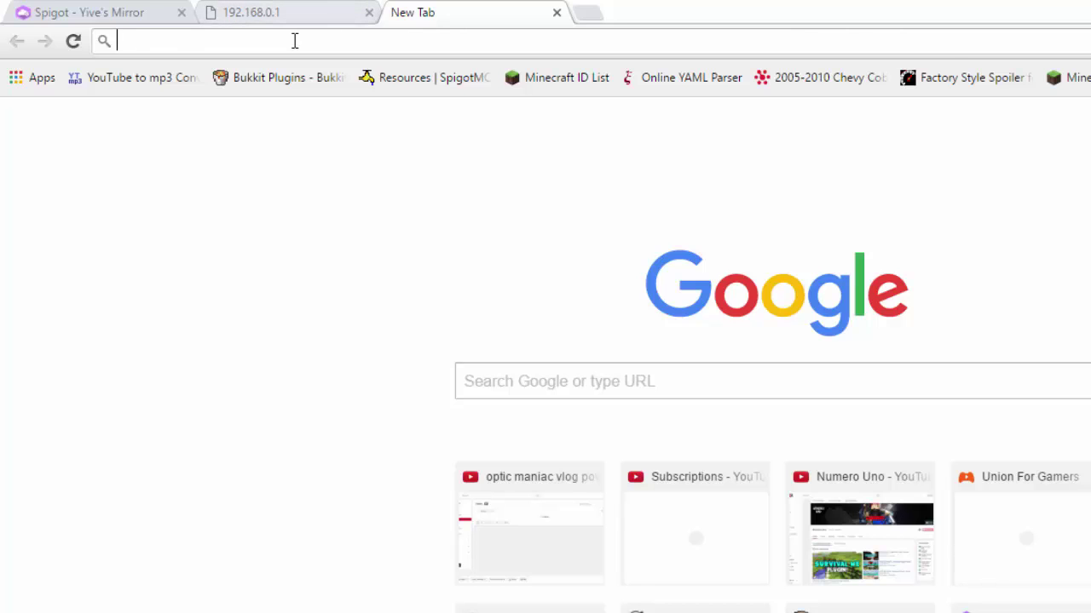
Search 'netgear c6300bd username password' and select the default username on the SetupRouter page.
key(ctrl+shift+Tab)
click(827, 183)
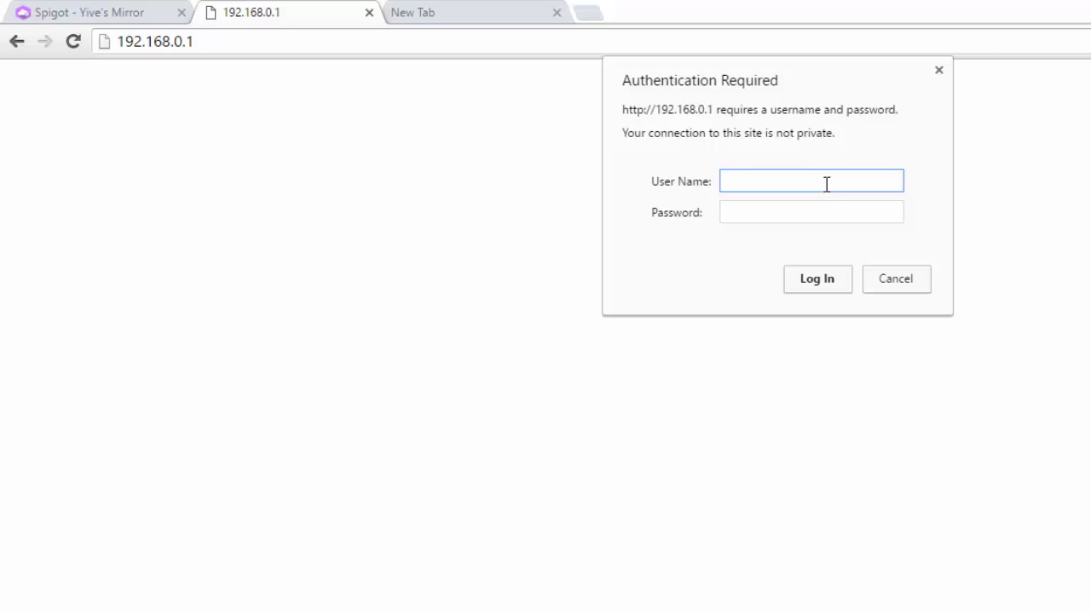
key(ctrl+Tab)
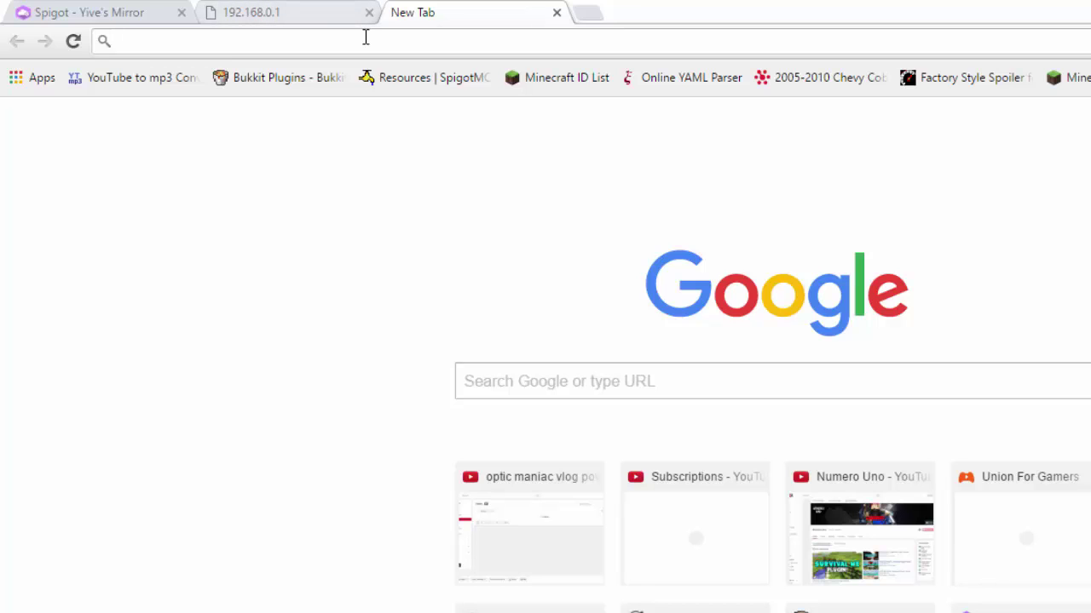
text(netgear)
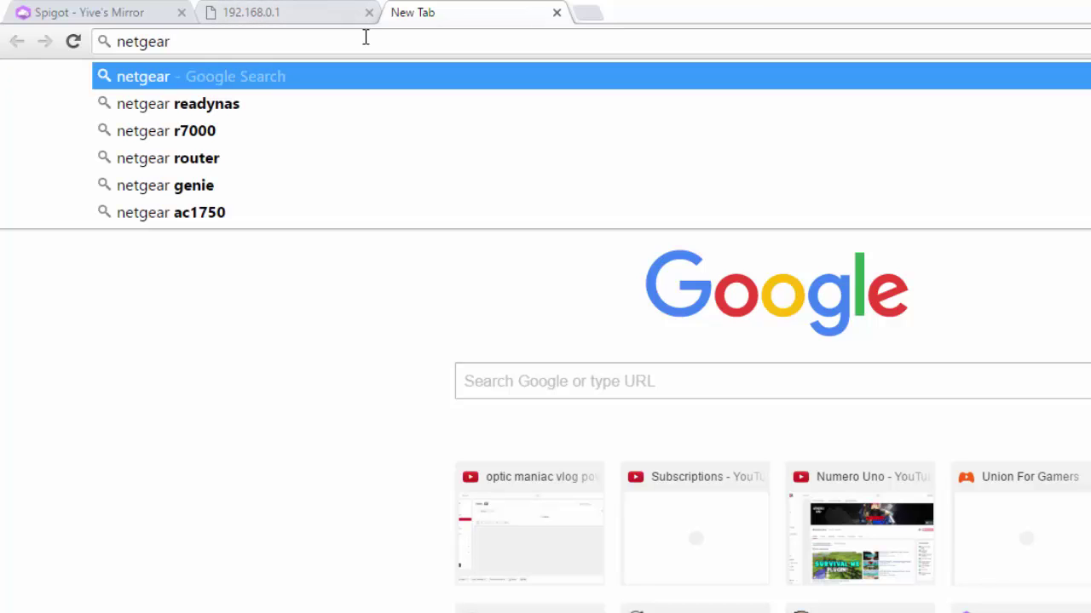
text( c)
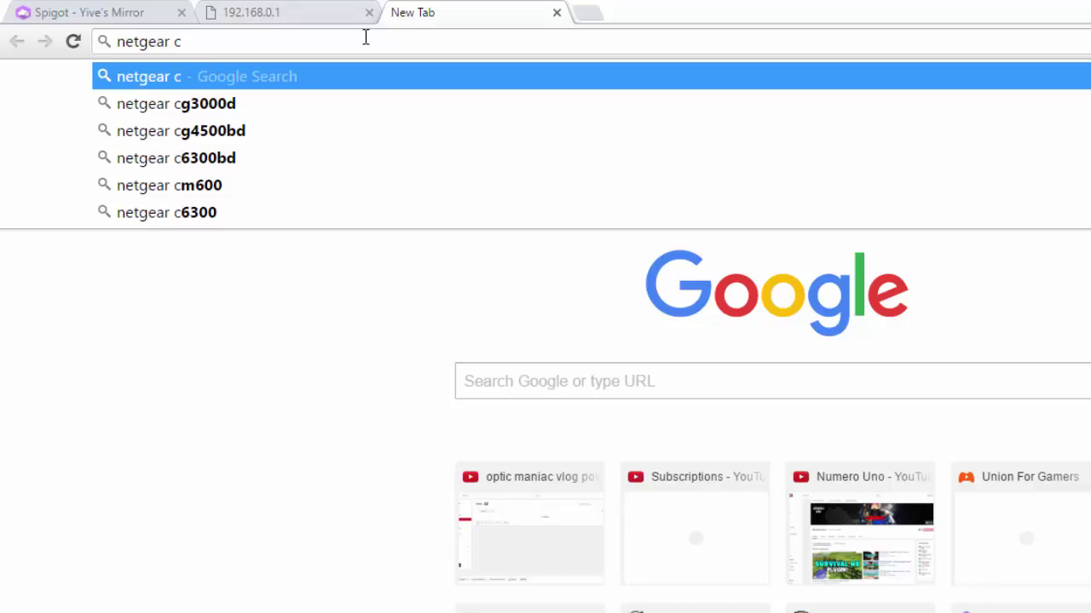
text(6)
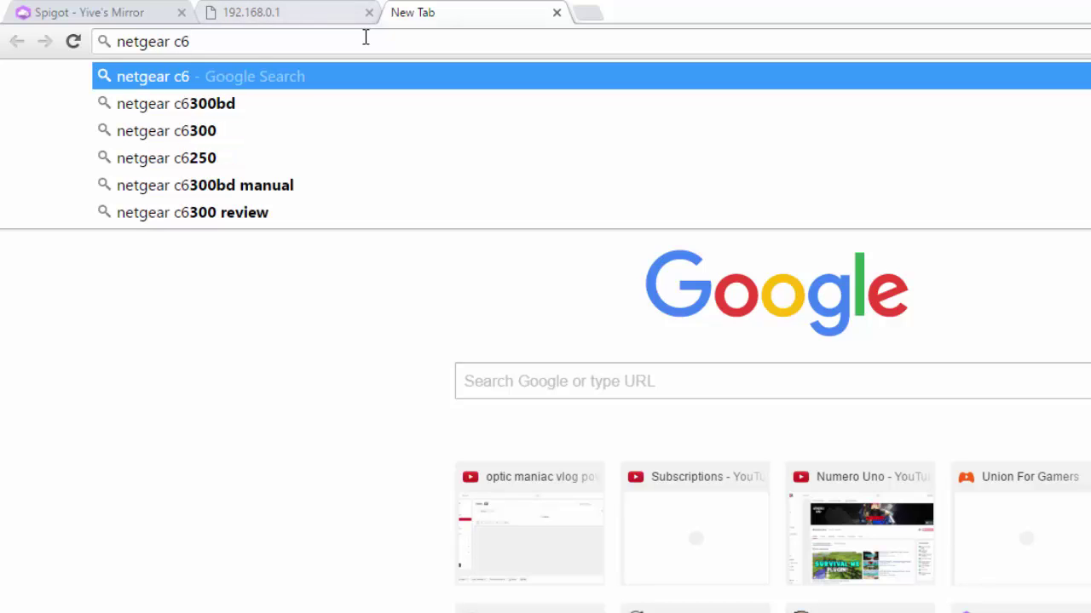
text(300)
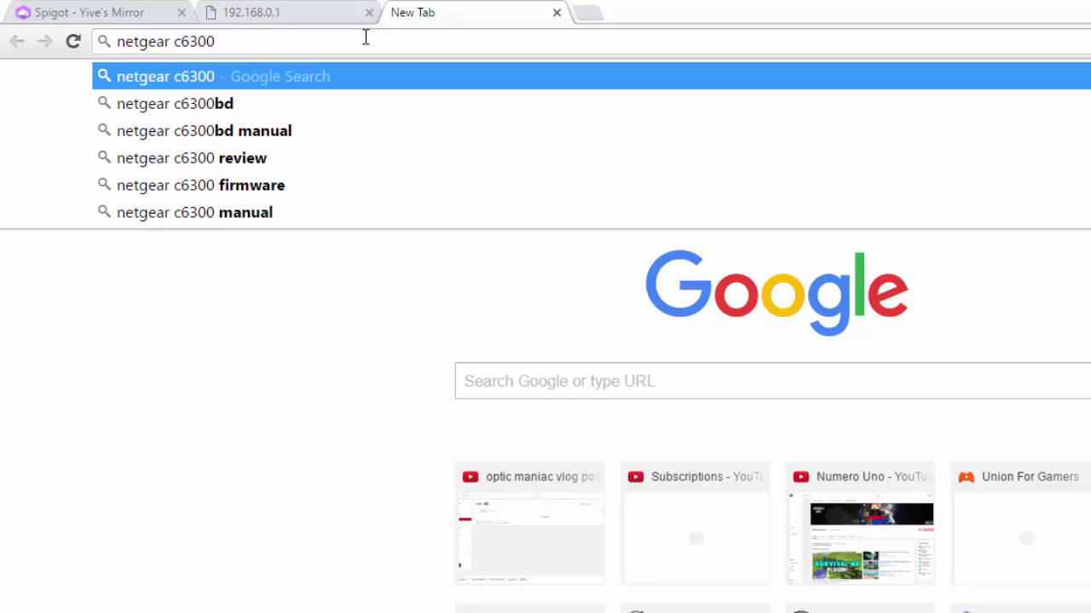
text(bd)
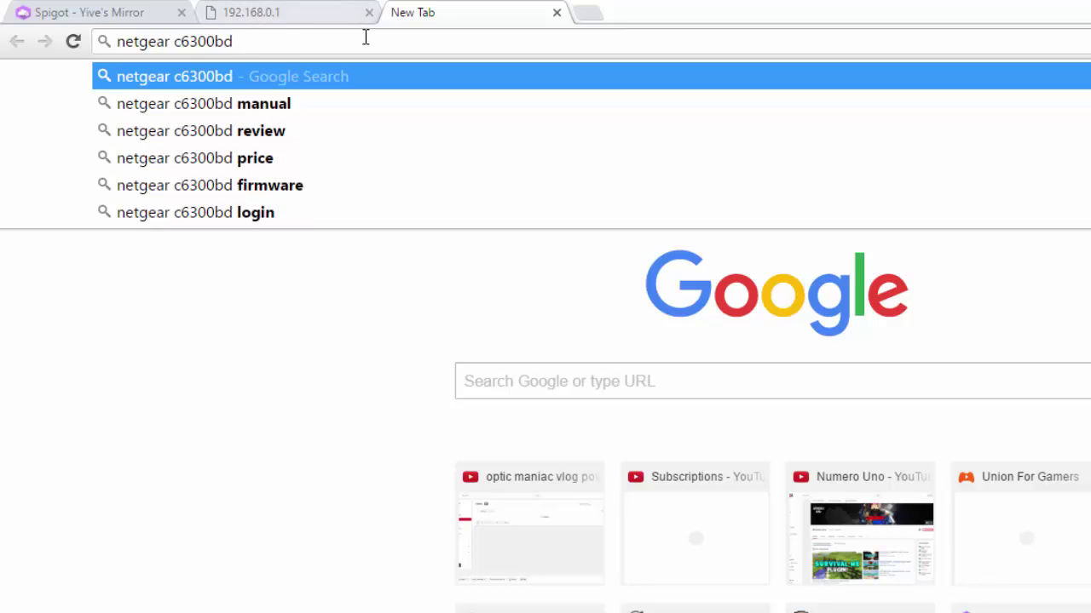
text( username pa)
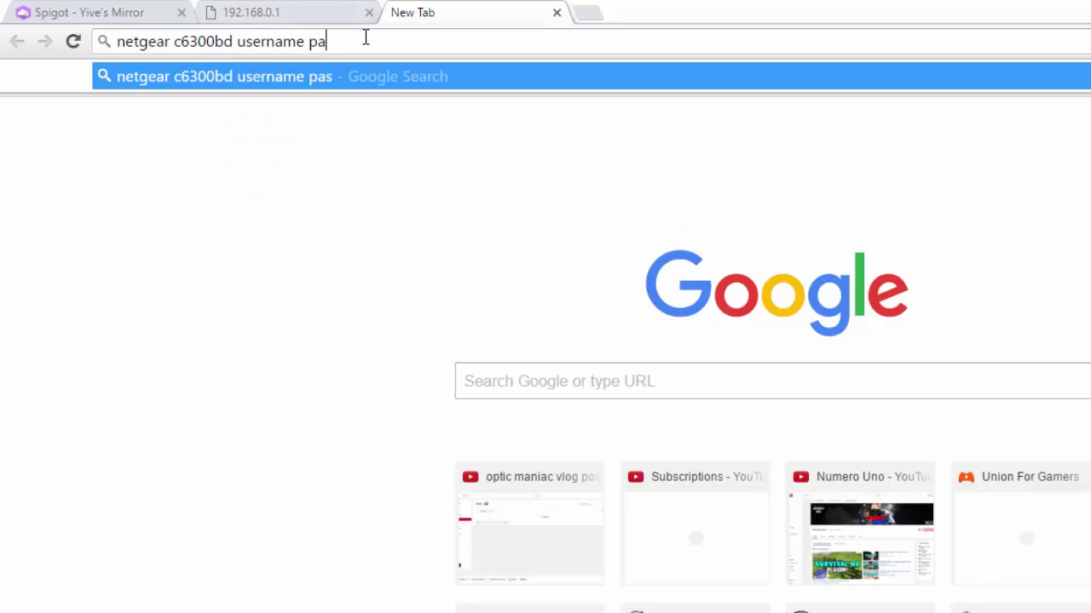
text(ssword)
key(Return)
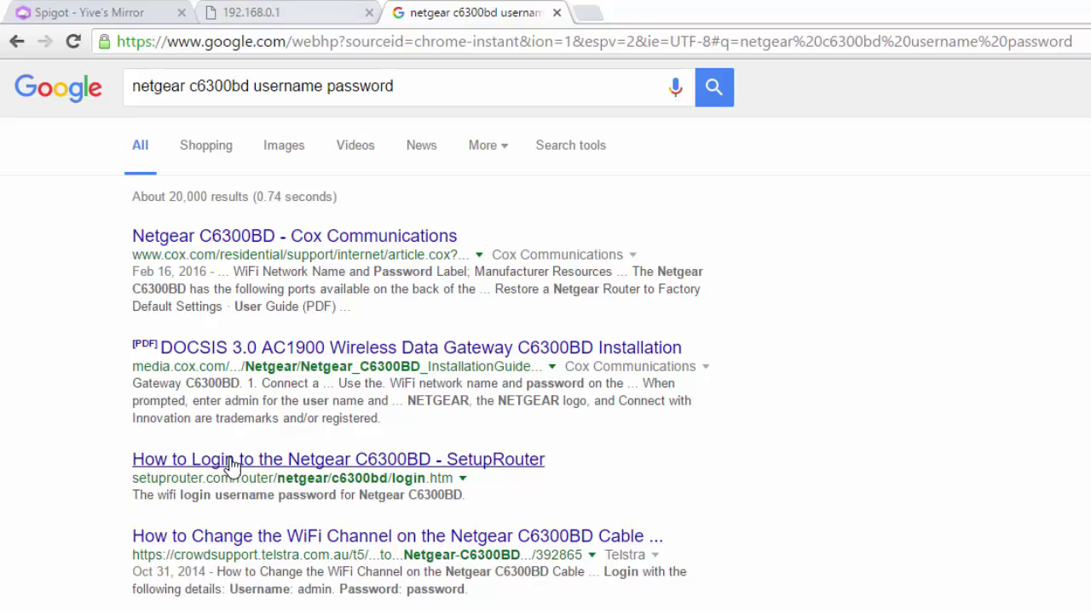
click(232, 465)
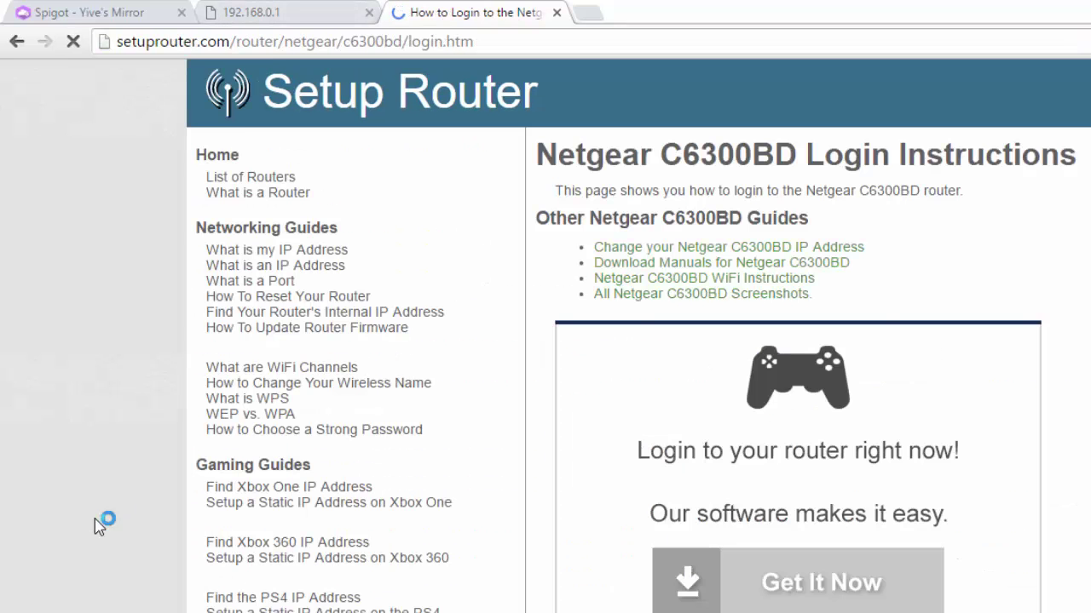
scroll(539, 449, down, 10)
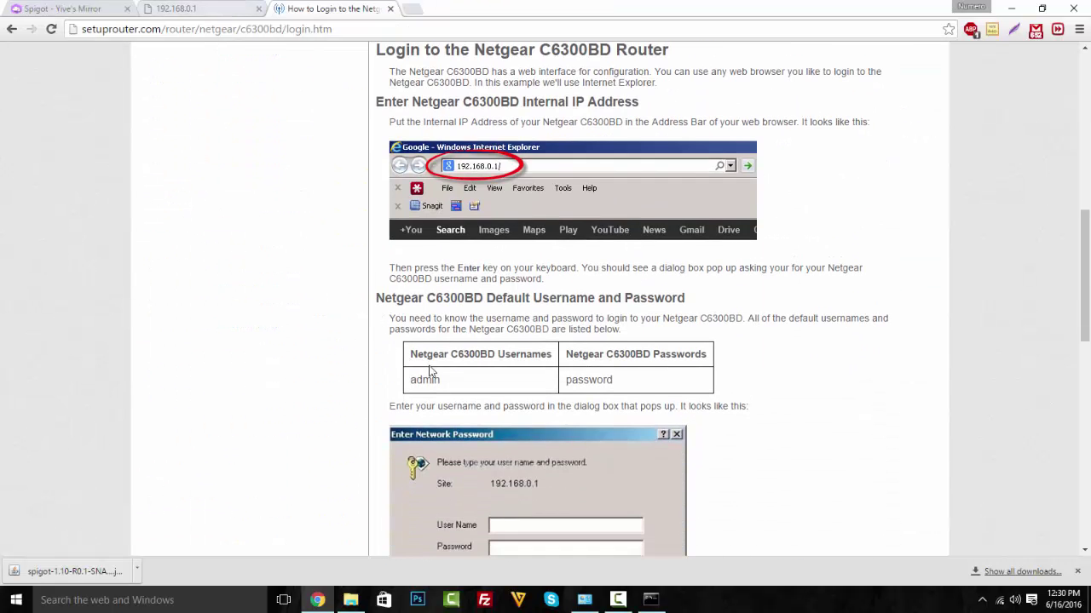
drag(413, 380, 468, 390)
Sign in to the router page with the default admin username and password.
click(227, 9)
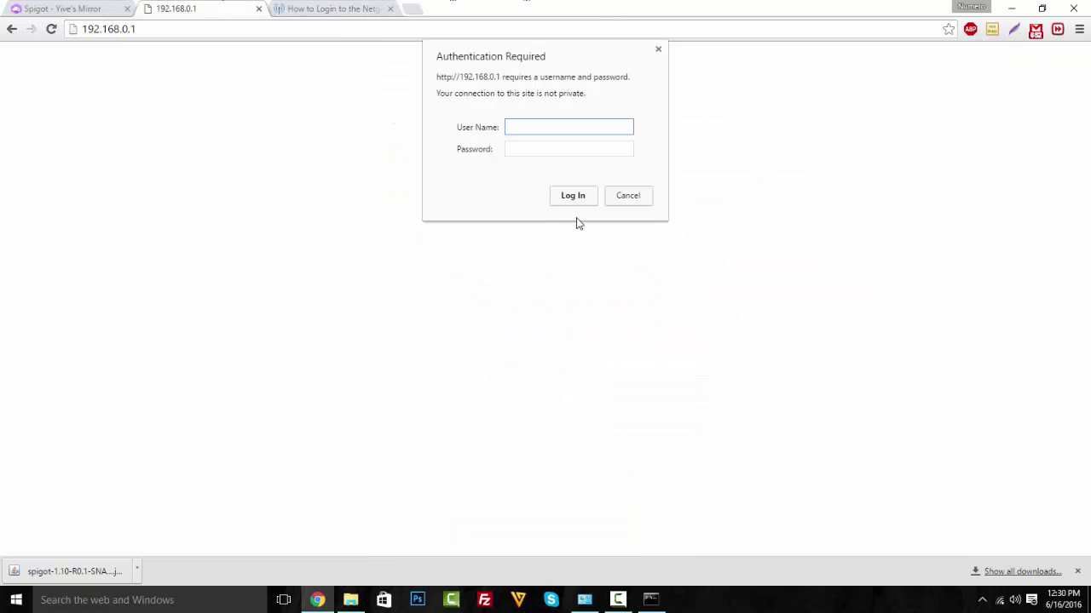
key(Tab)
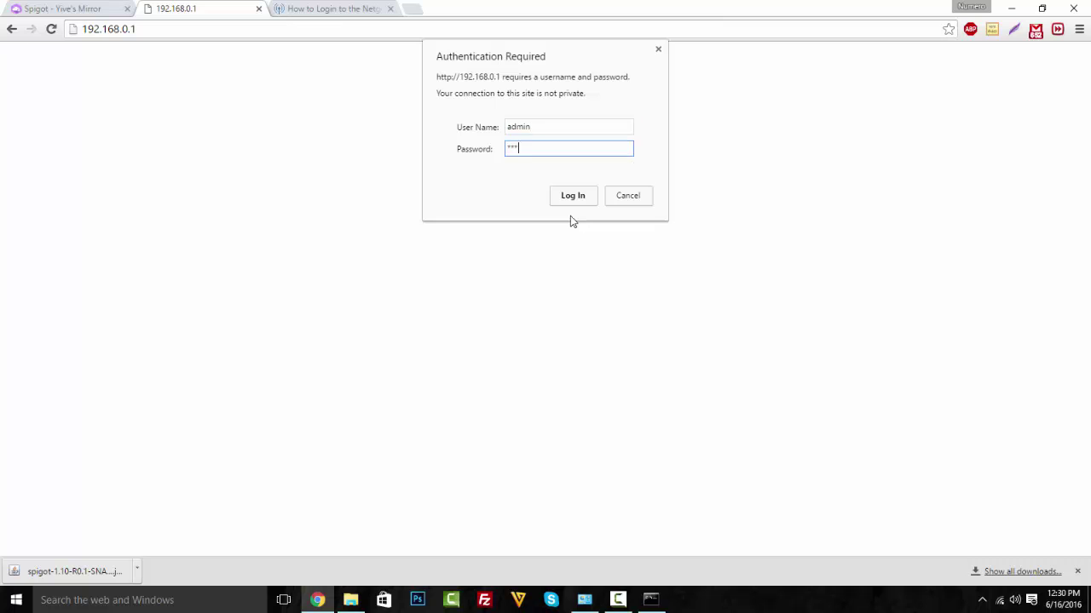
key(Return)
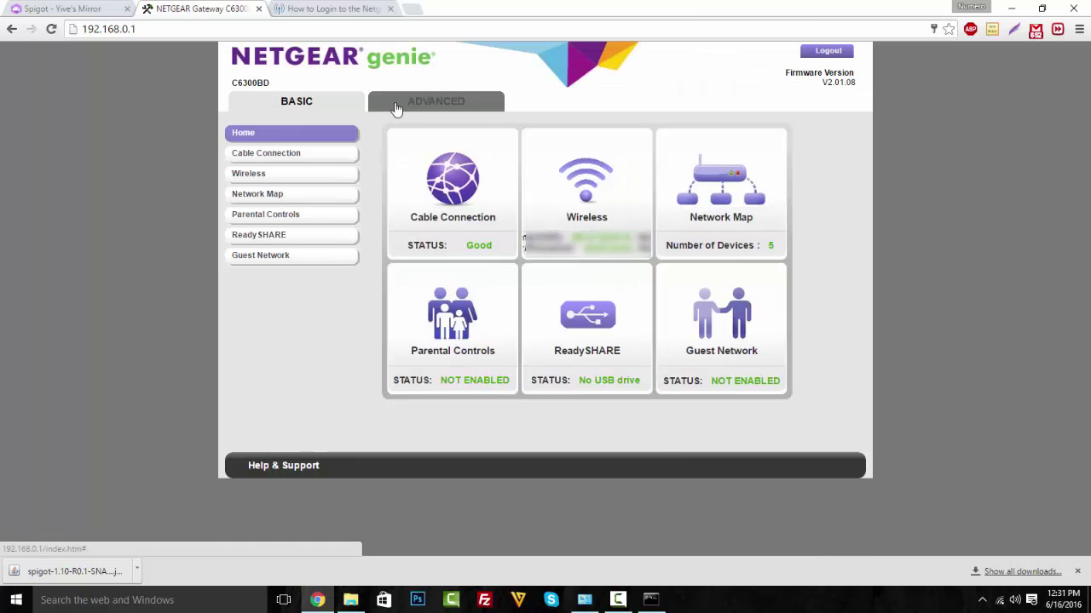
Open Port Forwarding / Port Triggering under ADVANCED > Advanced Setup.
click(396, 109)
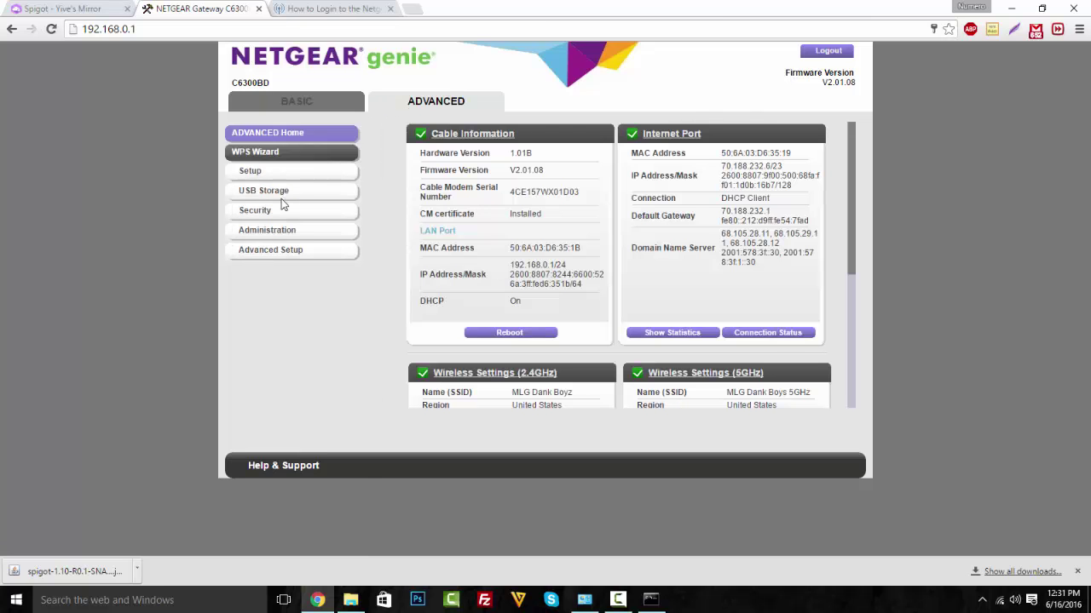
click(278, 252)
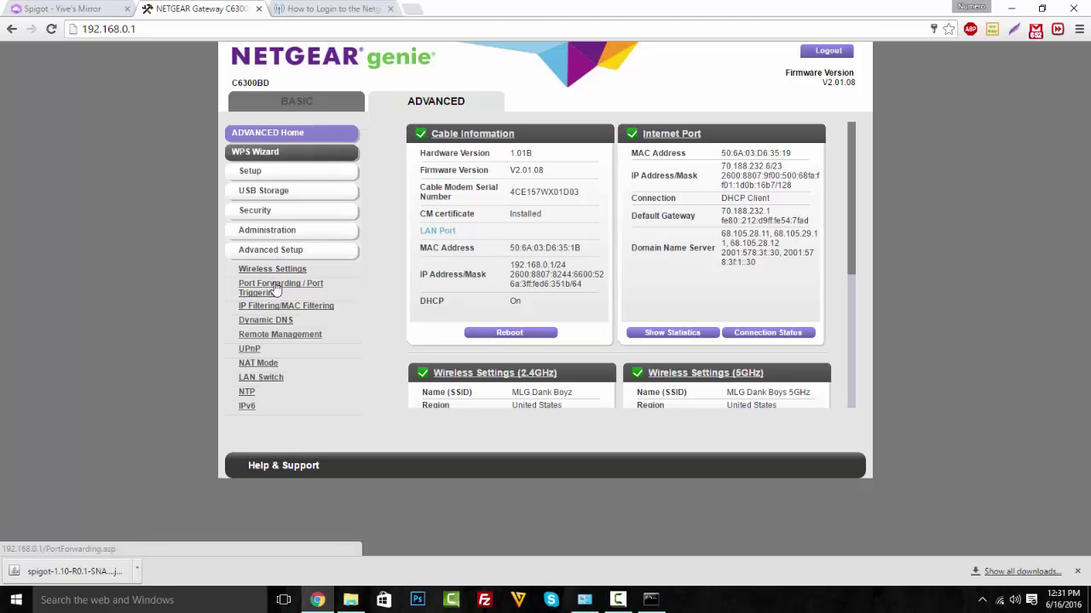
click(276, 290)
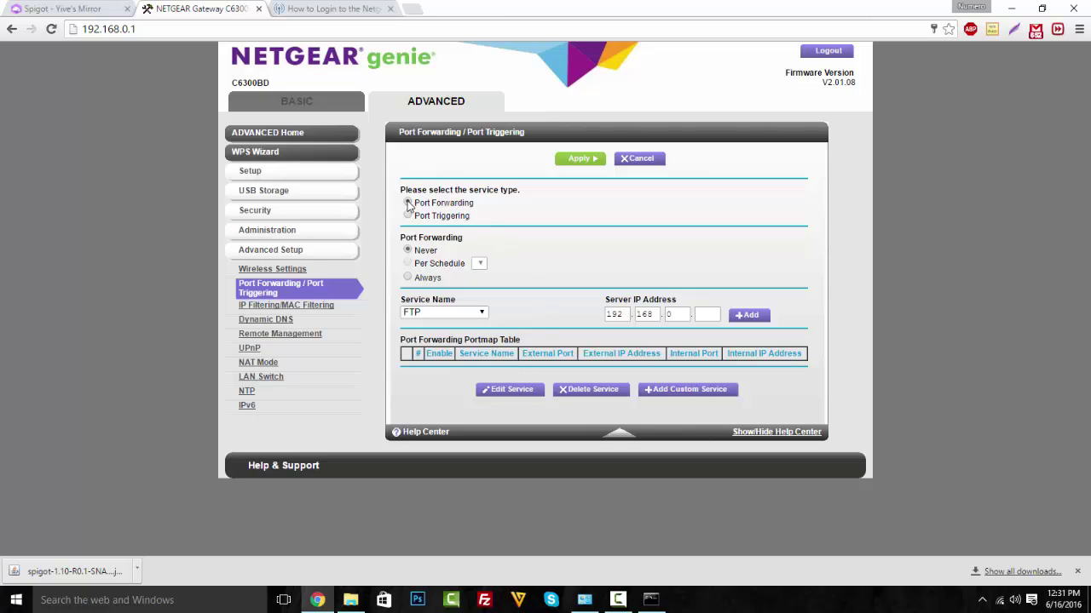
Set forwarding to Always and add a custom service named Minecraft using TCP/UDP.
click(408, 278)
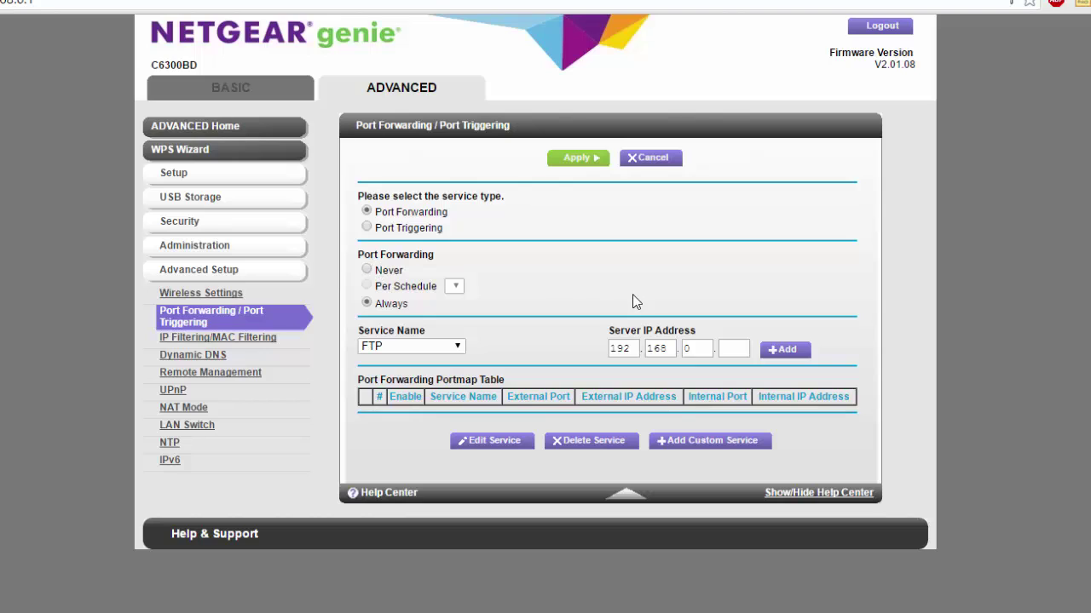
click(671, 449)
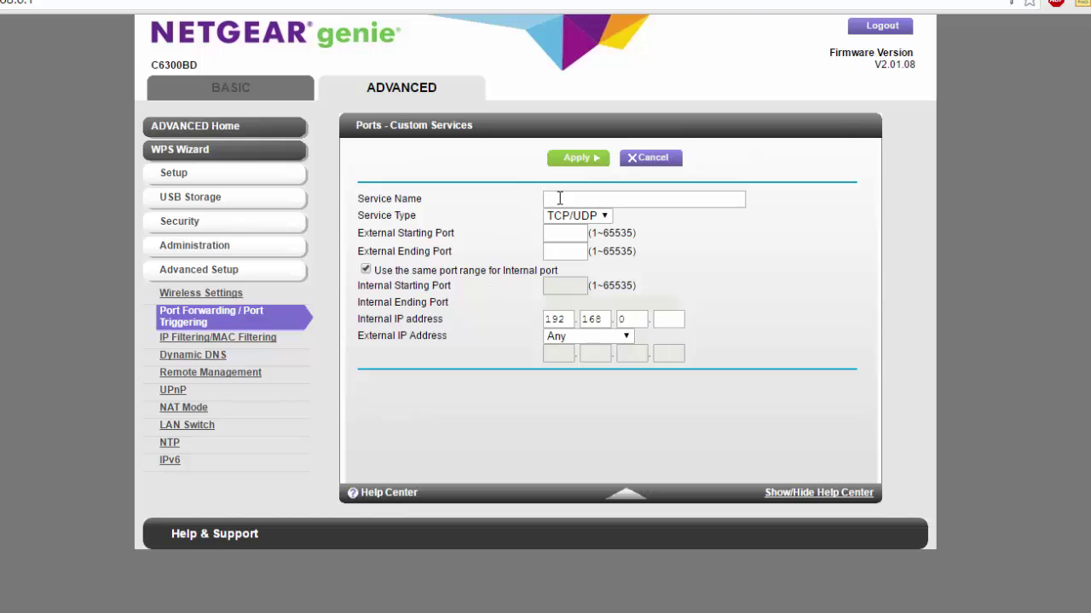
click(559, 198)
text(Minecraft)
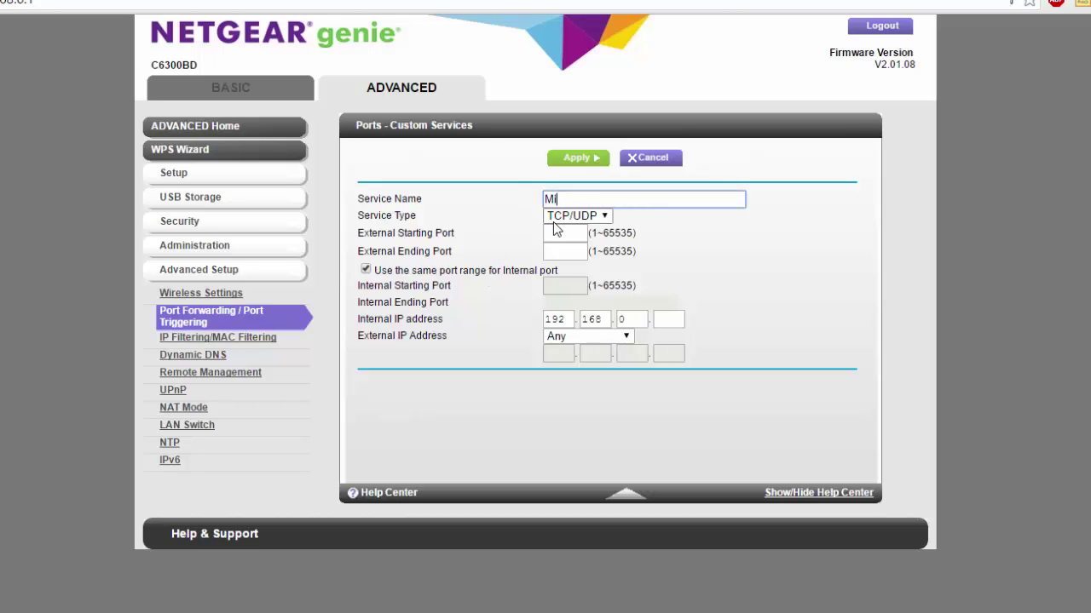
click(550, 218)
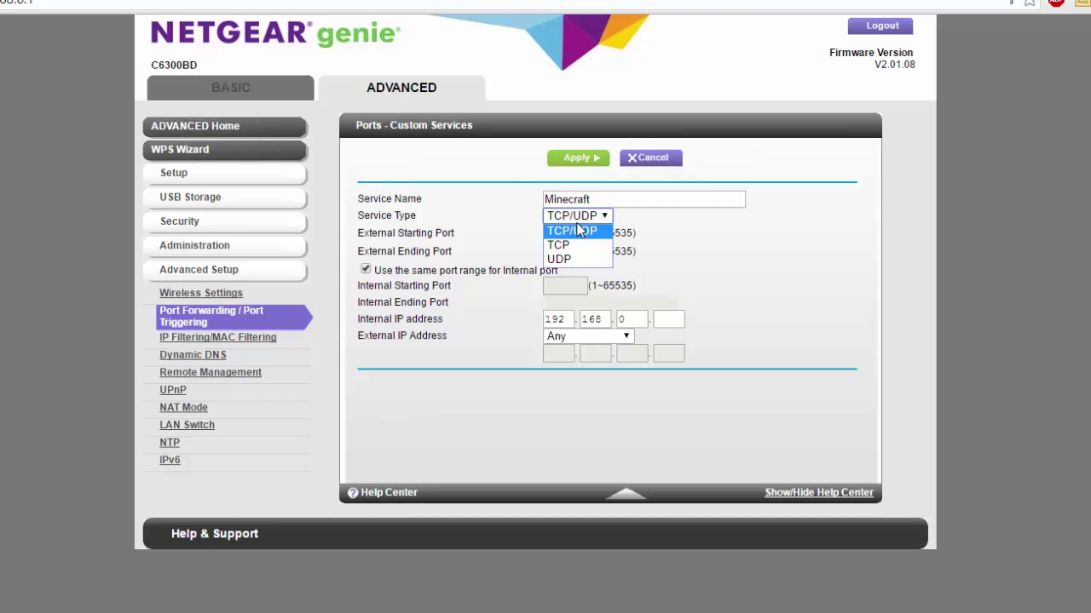
click(562, 231)
Enter 25565 as both external start and end ports, then check the local IP in ipconfig.
click(549, 237)
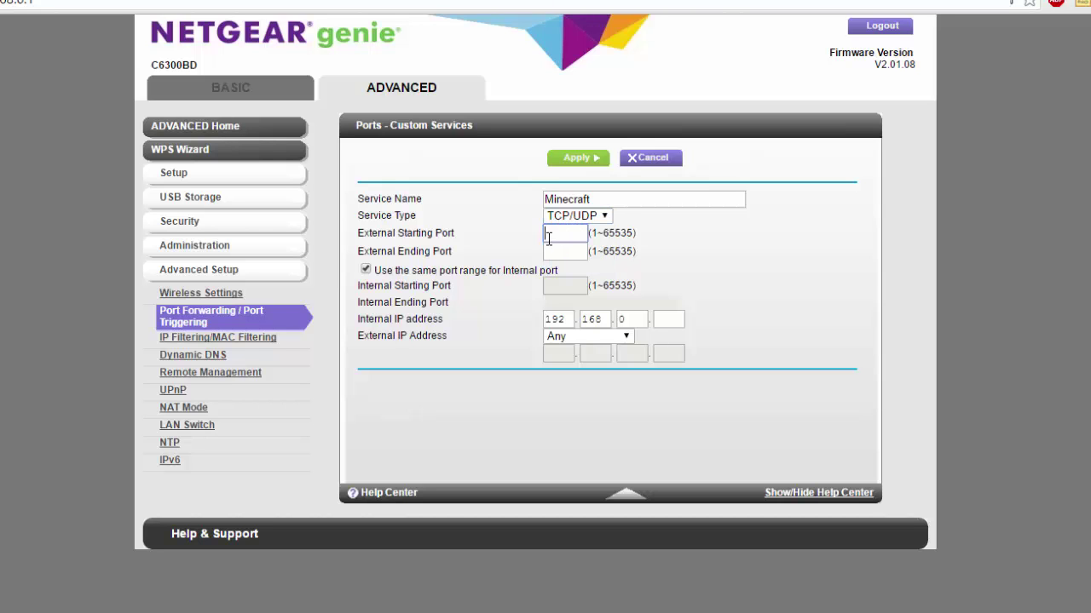
text(25565)
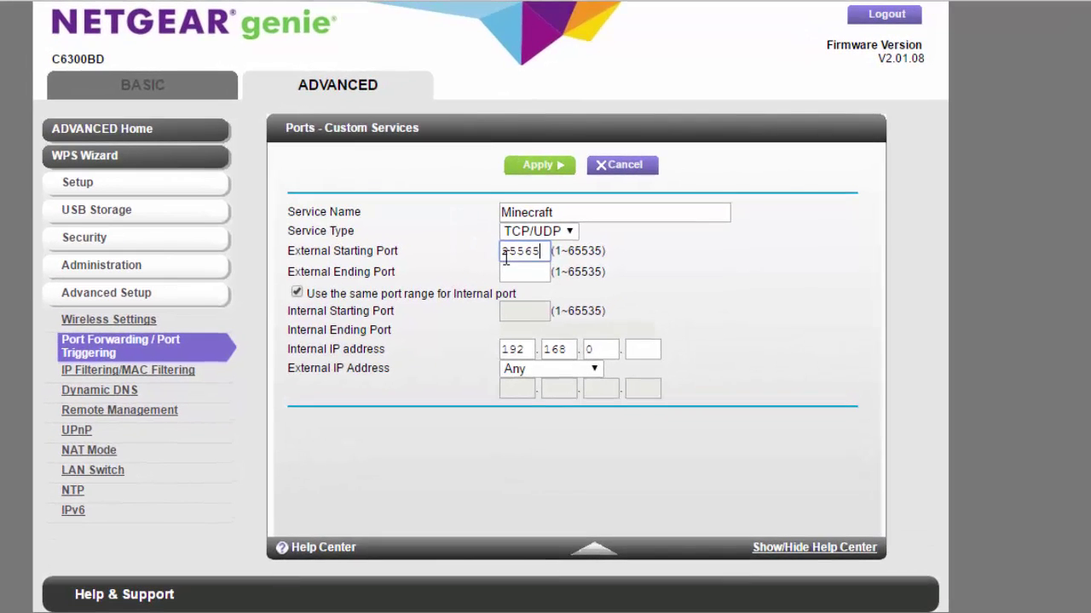
click(514, 273)
text(25)
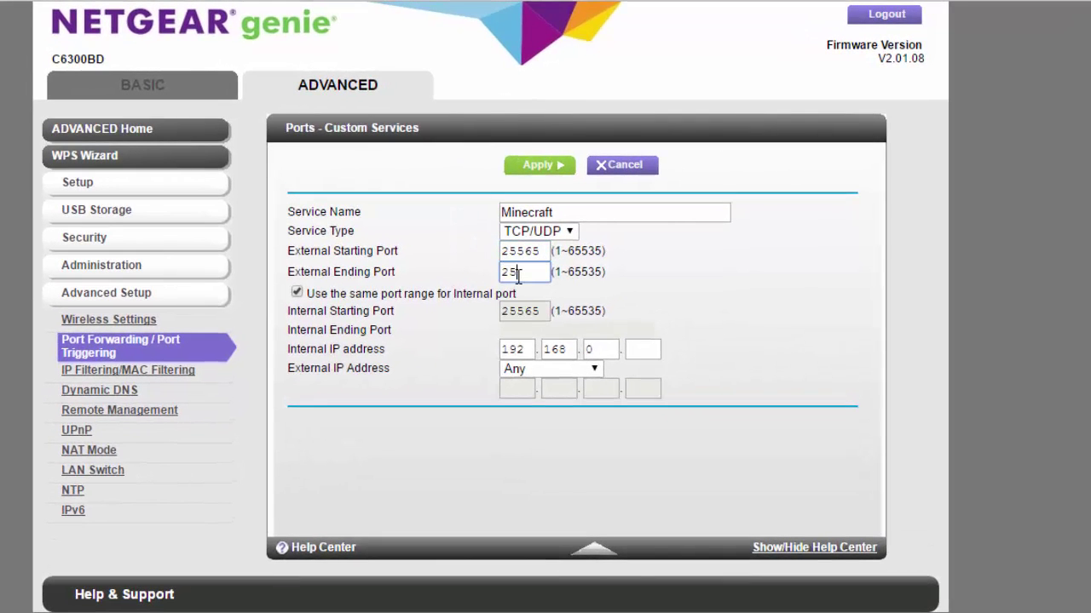
text(565)
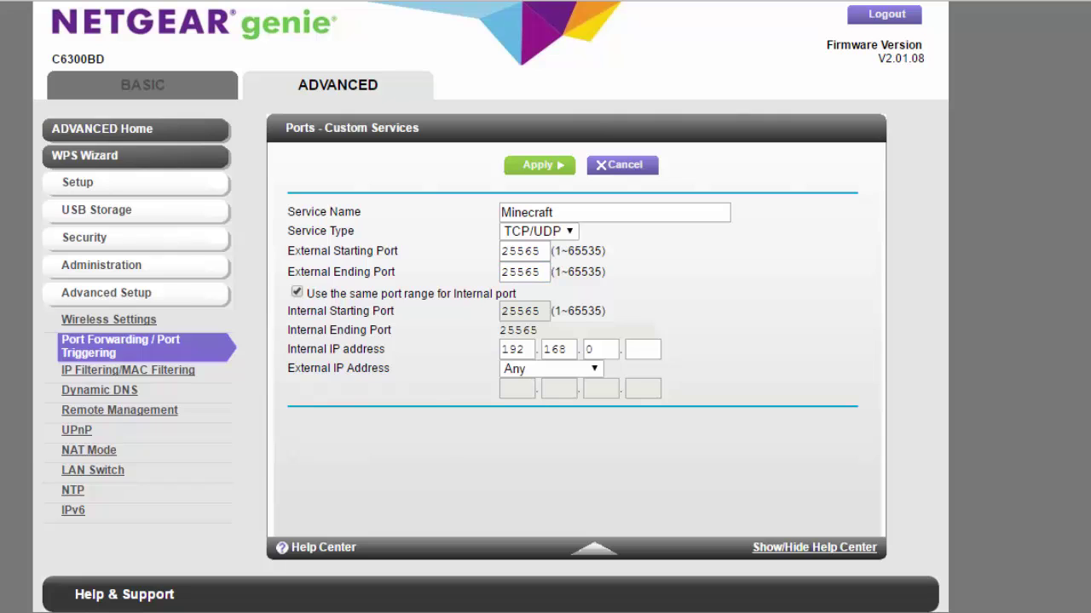
key(alt+Tab)
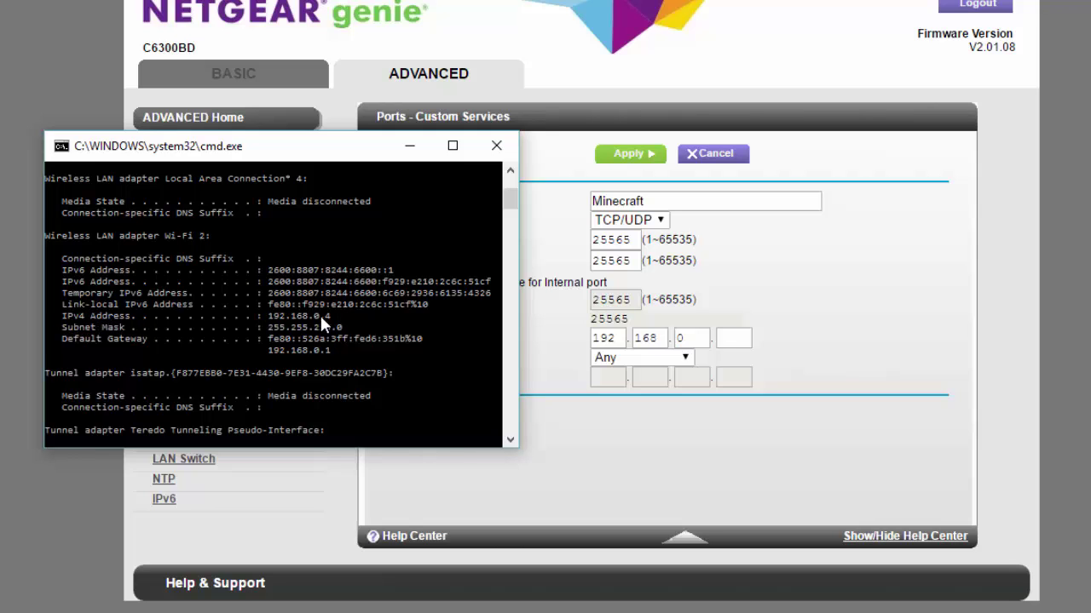
Complete the internal IP as 192.168.0.4, apply the Minecraft rule, and open a new tab.
click(729, 337)
text(4)
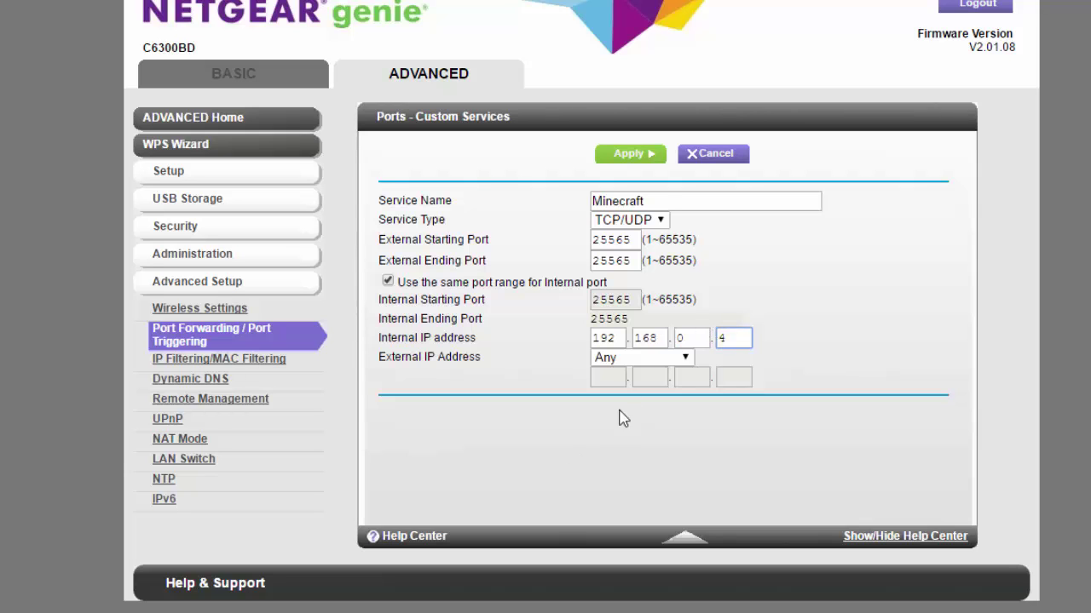
click(634, 155)
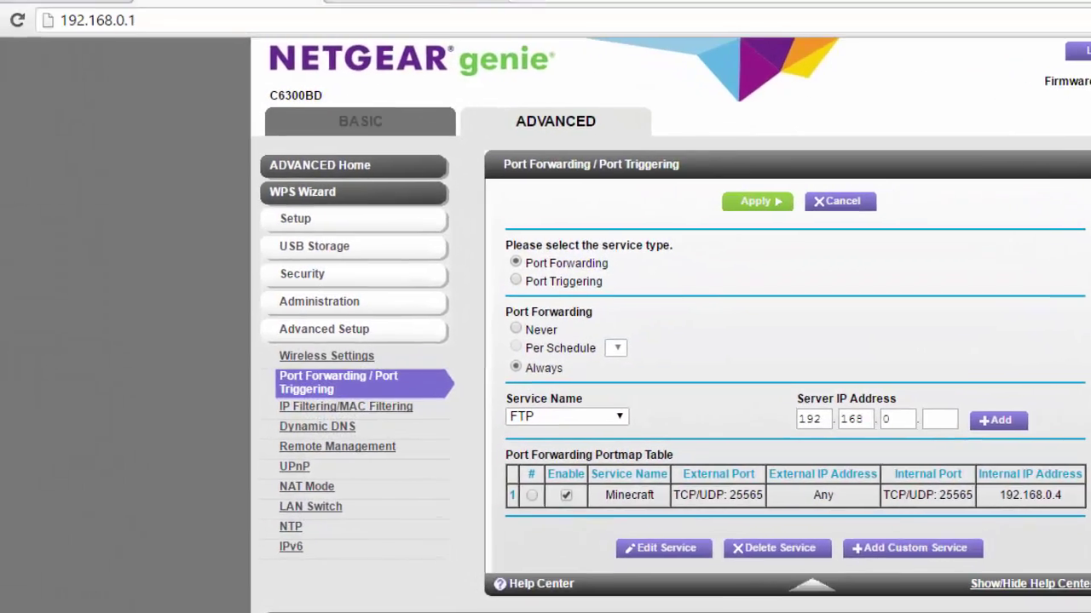
key(ctrl+t)
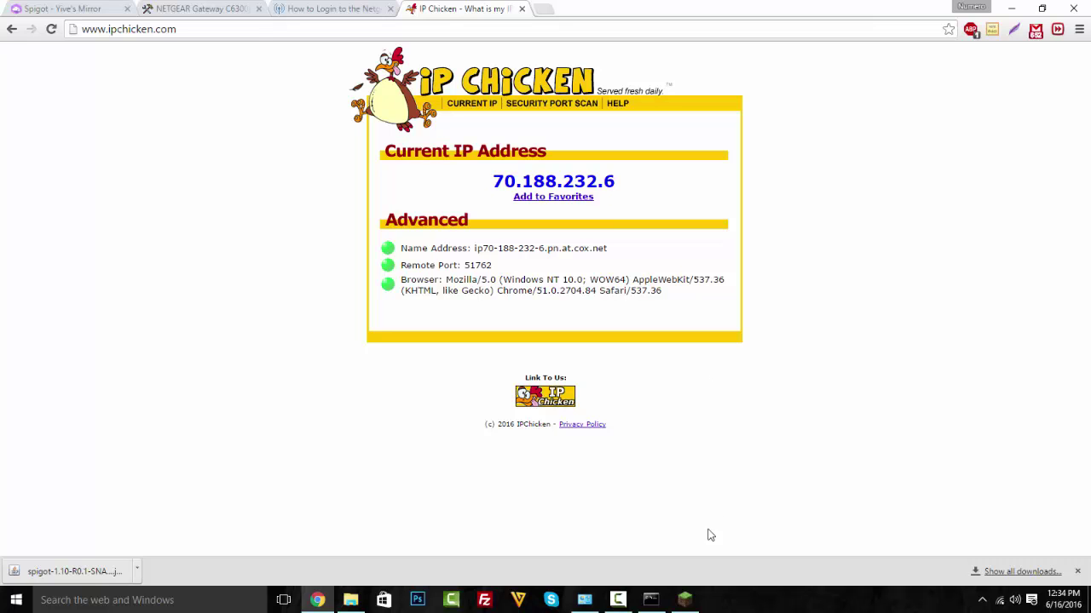
Paste 70.188.232.6 as the server address, refresh the list and select Minecraft Server.
mouse_move(684, 603)
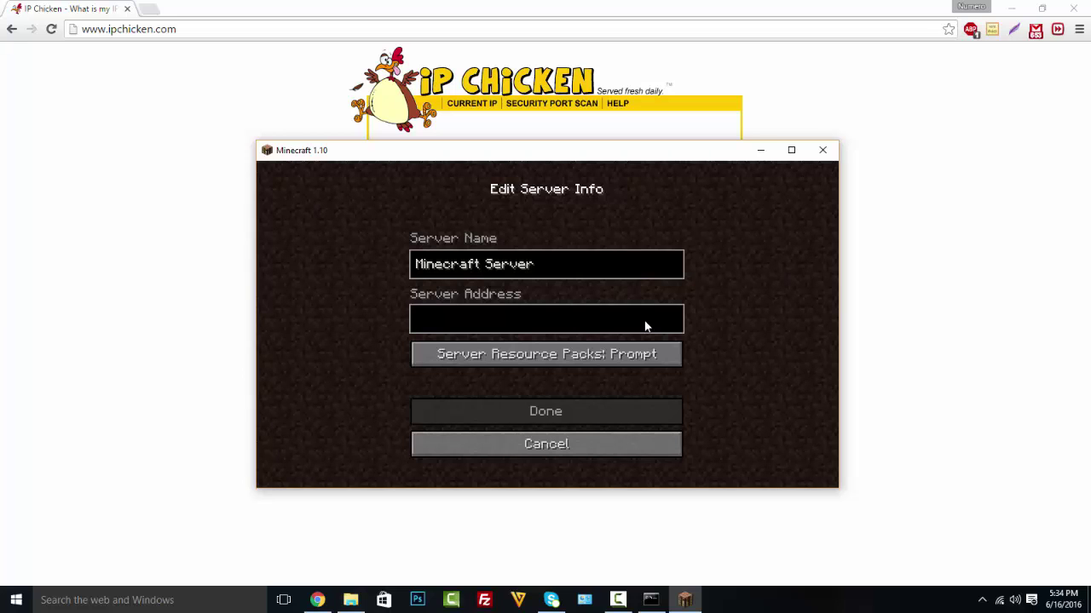
text(70.188.232.6)
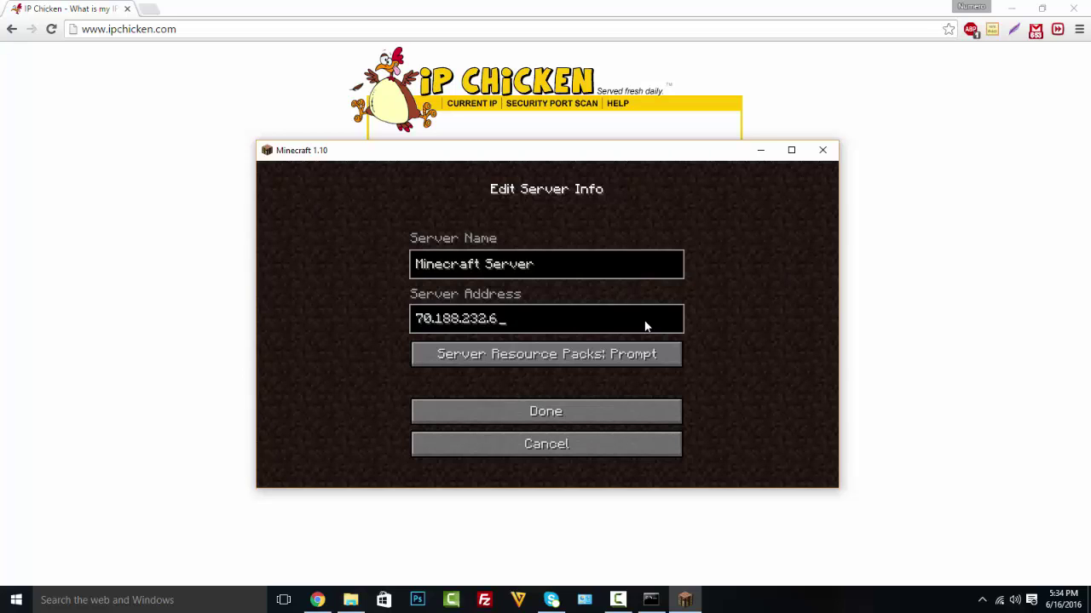
click(583, 455)
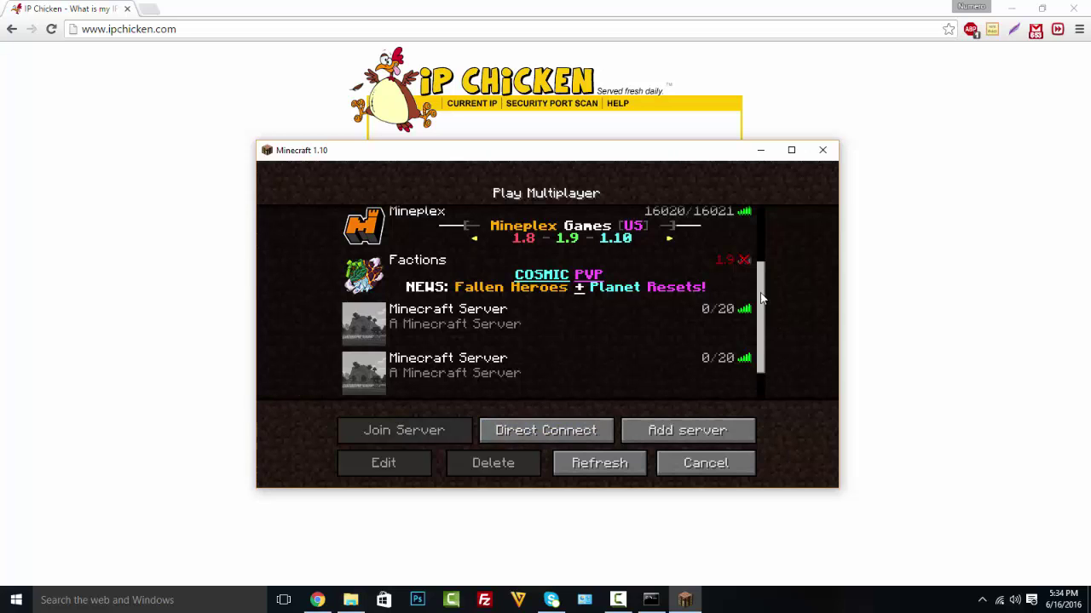
scroll(766, 321, up, 3)
click(599, 463)
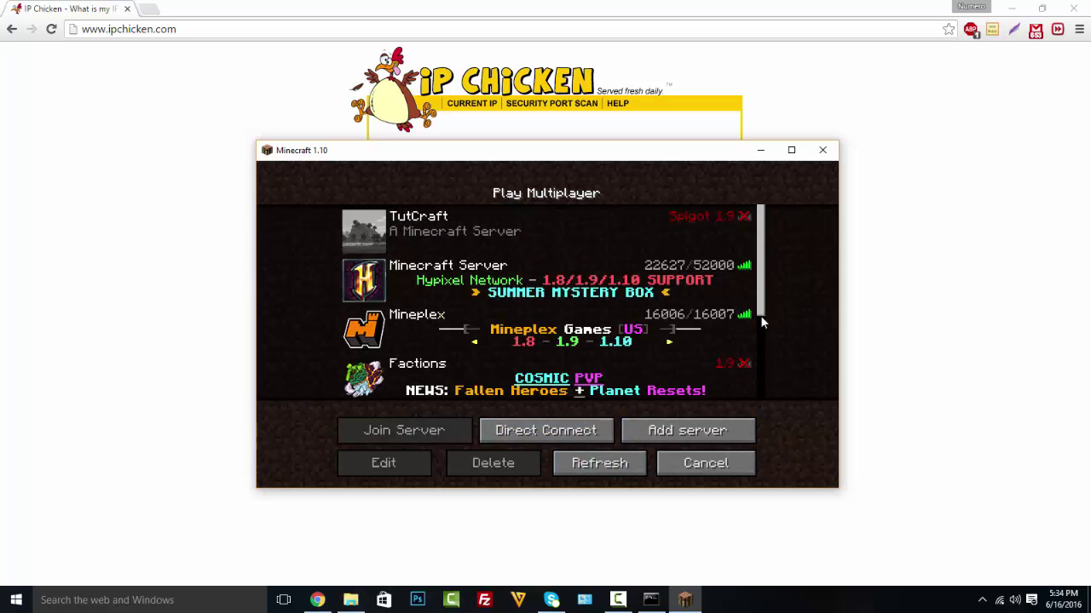
scroll(760, 315, down, 3)
click(530, 325)
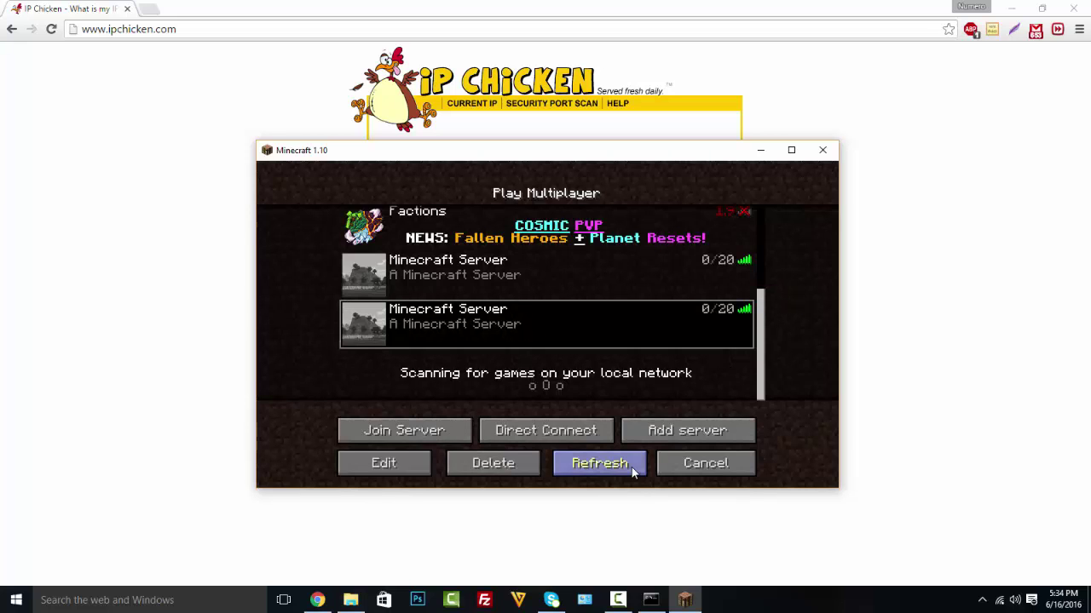
Bring the server console into view to confirm startup, then open the router's UPnP page.
click(653, 601)
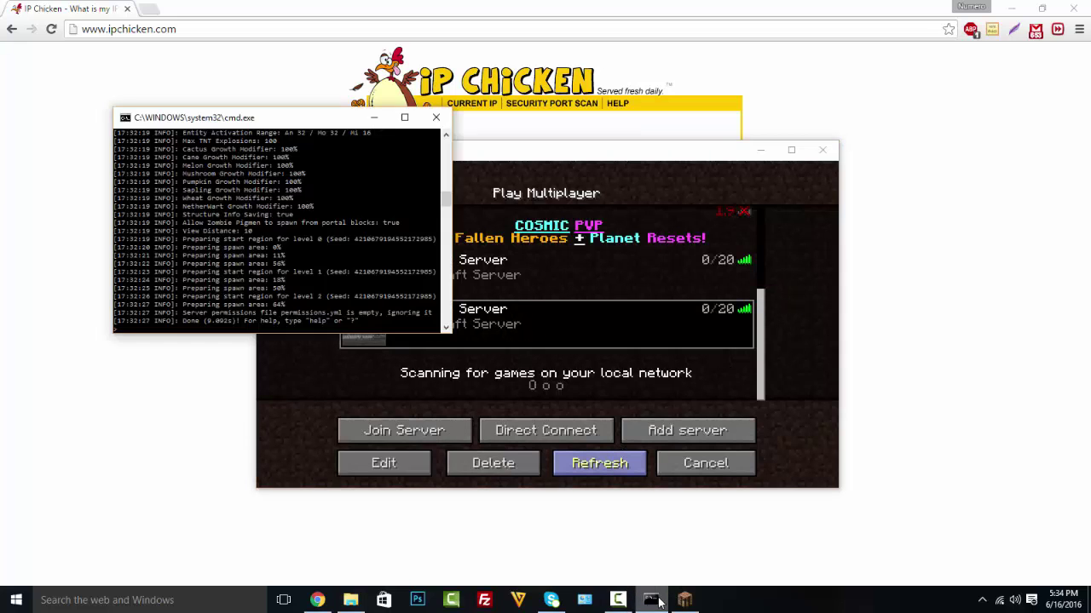
drag(302, 122, 563, 222)
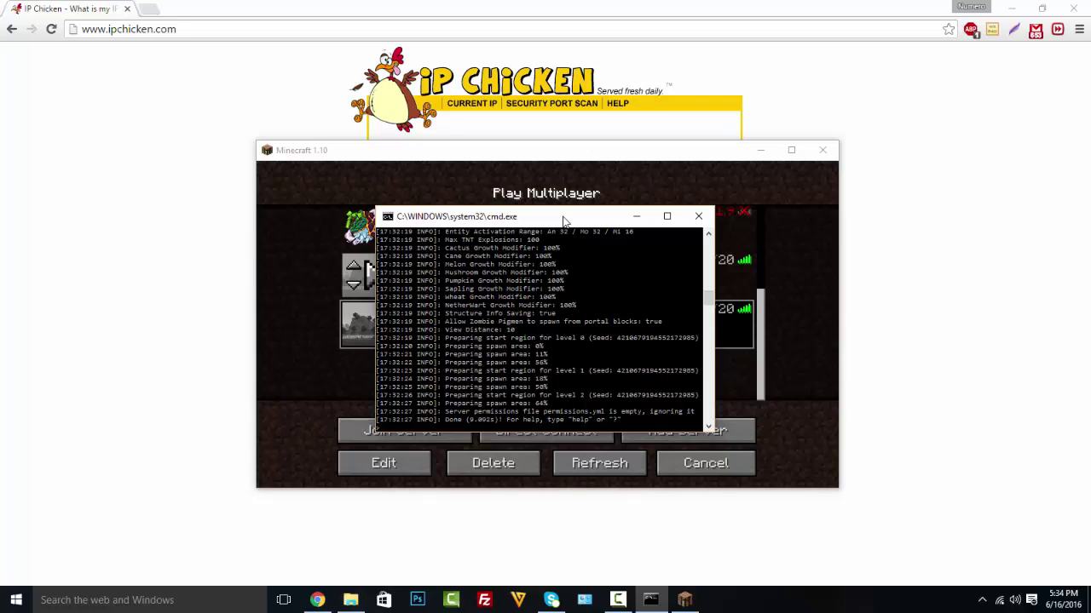
drag(563, 221, 552, 204)
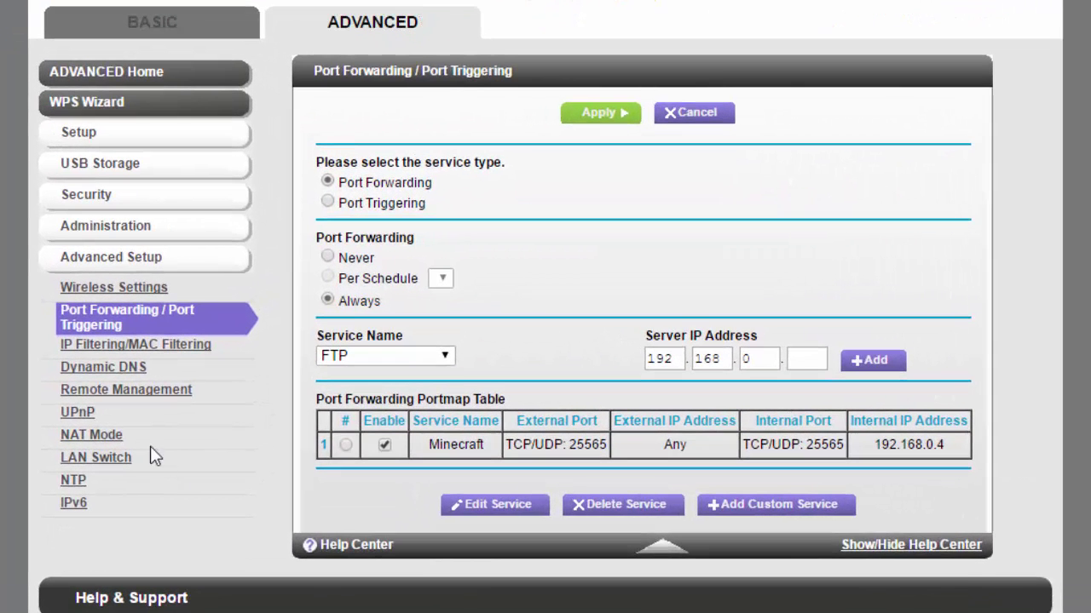
click(77, 414)
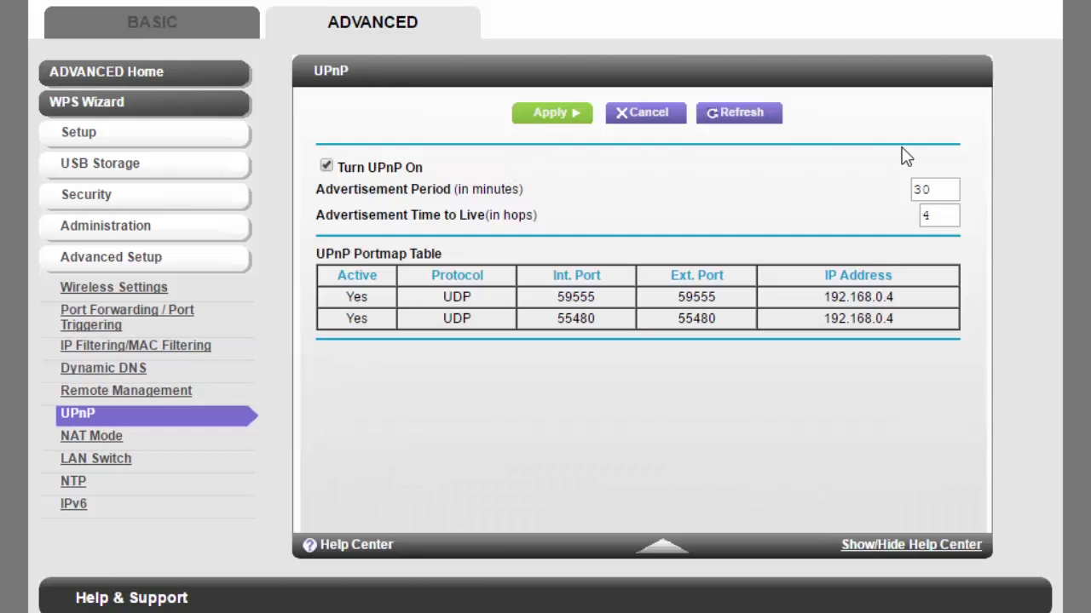
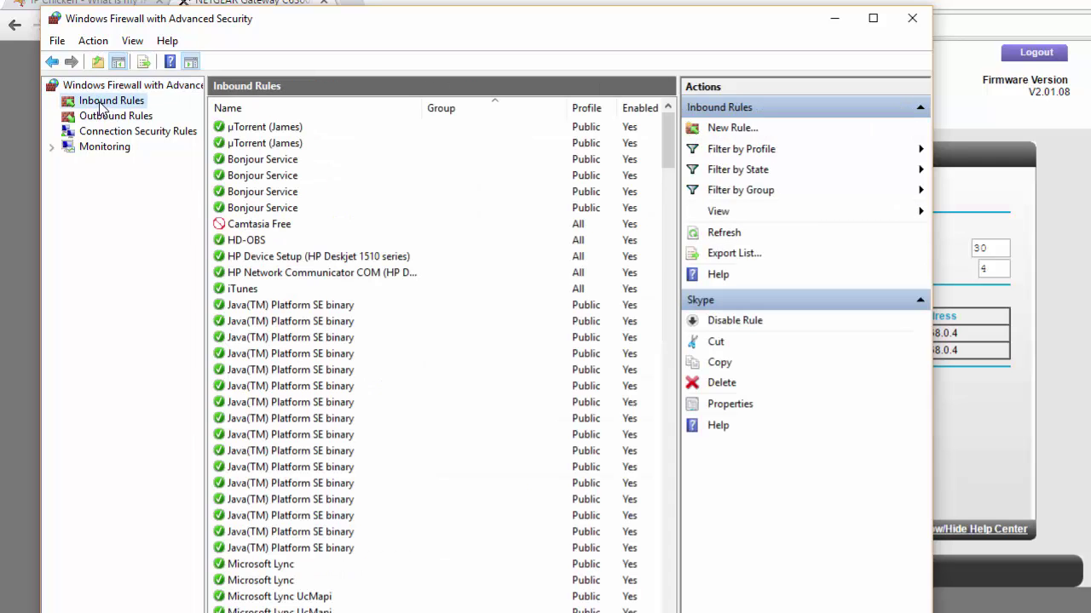
Create inbound Port rule 'minecraft tcp' allowing TCP 25565 on all profiles.
click(723, 129)
click(339, 333)
click(641, 609)
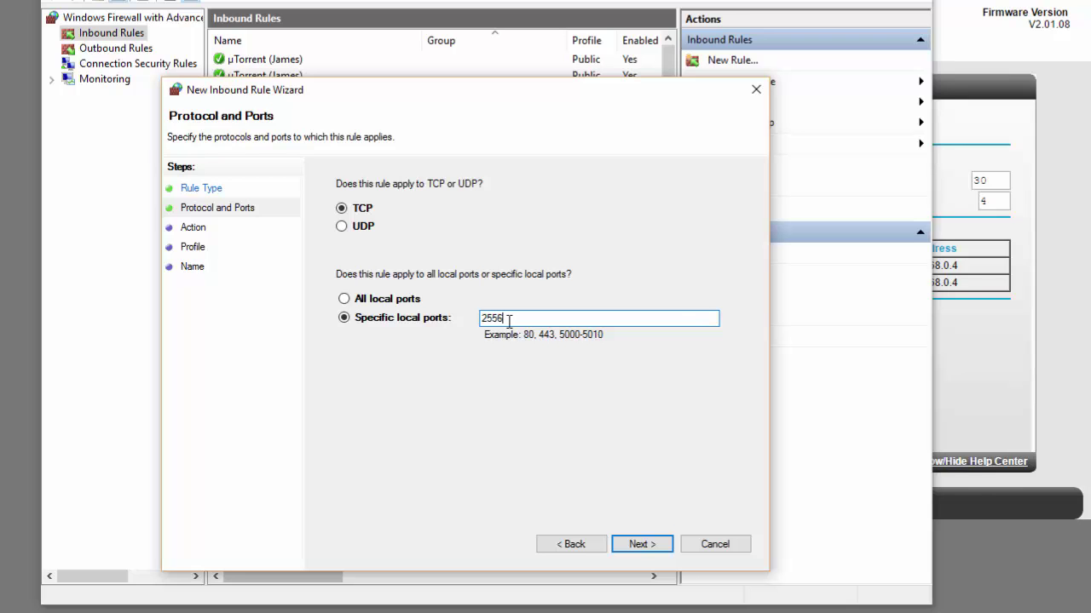
click(641, 545)
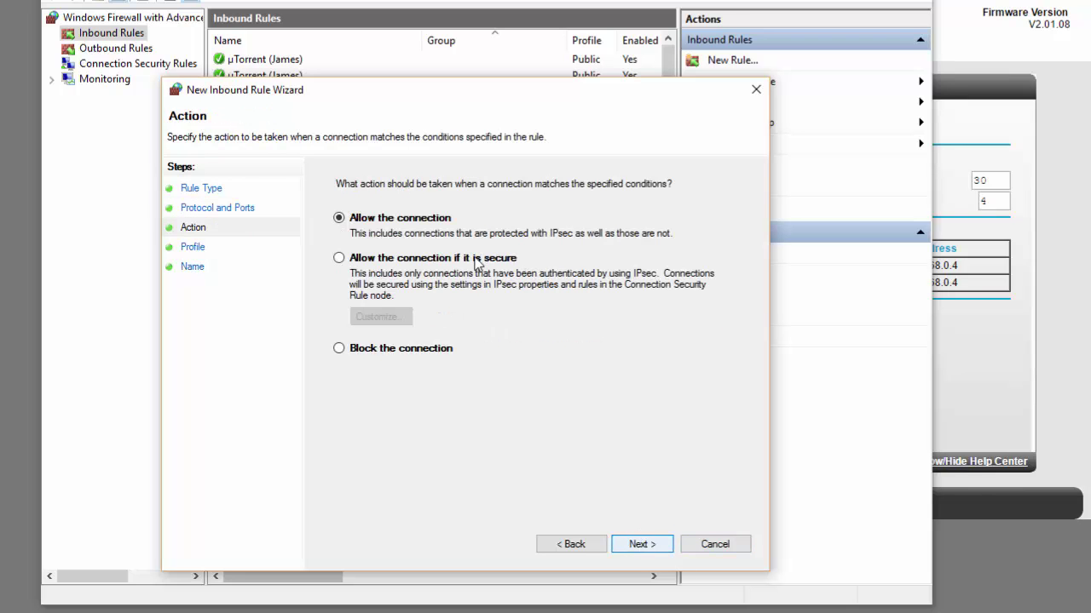
click(640, 546)
click(641, 546)
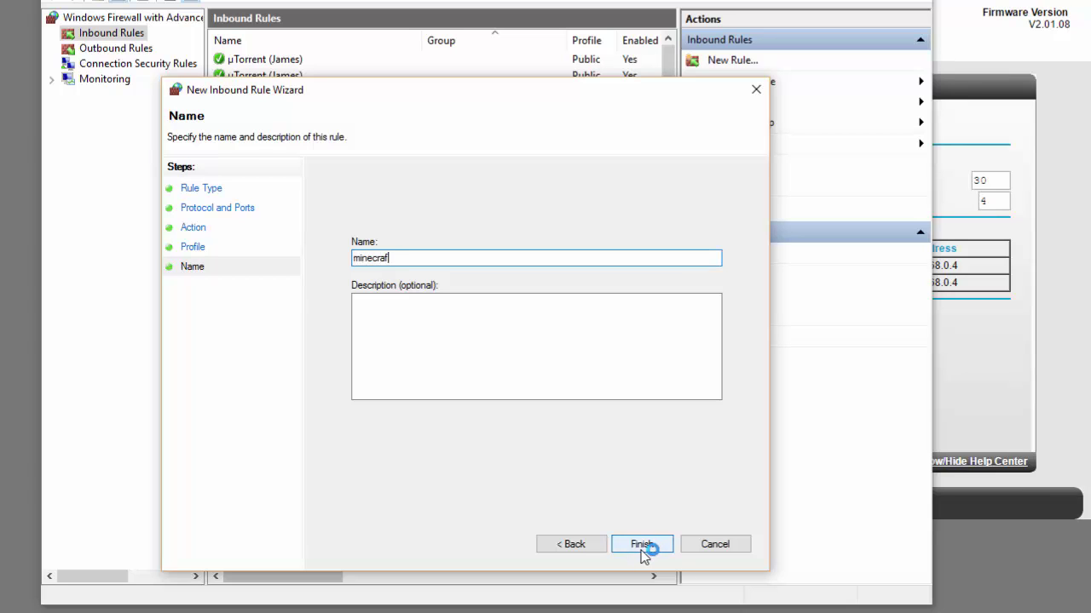
text(minecraft tcp)
click(649, 548)
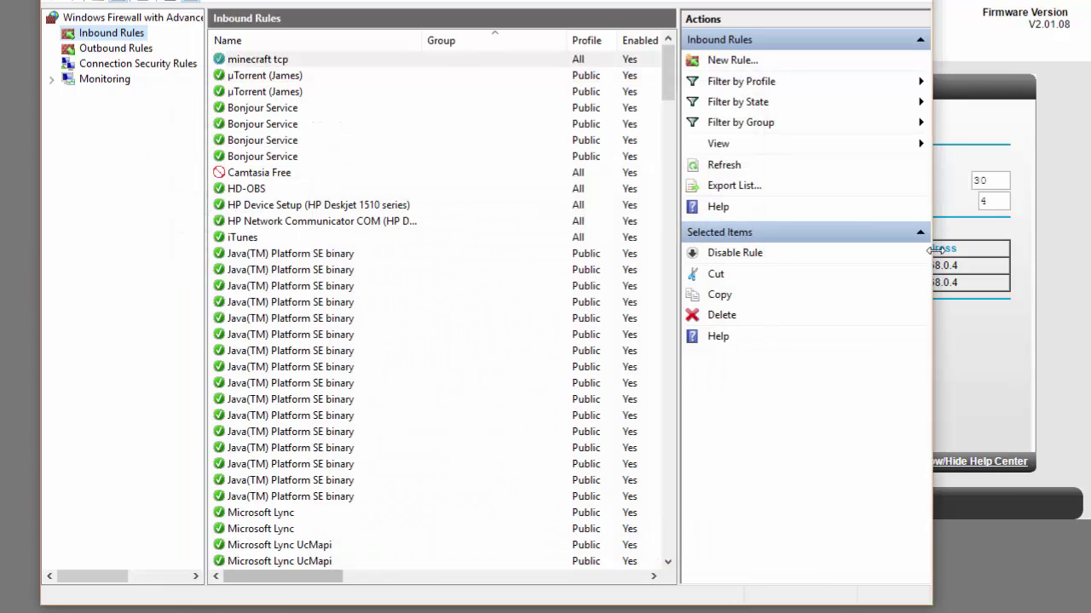
Create inbound Port rule 'minecraft udp' allowing UDP 25565 on all profiles.
click(756, 62)
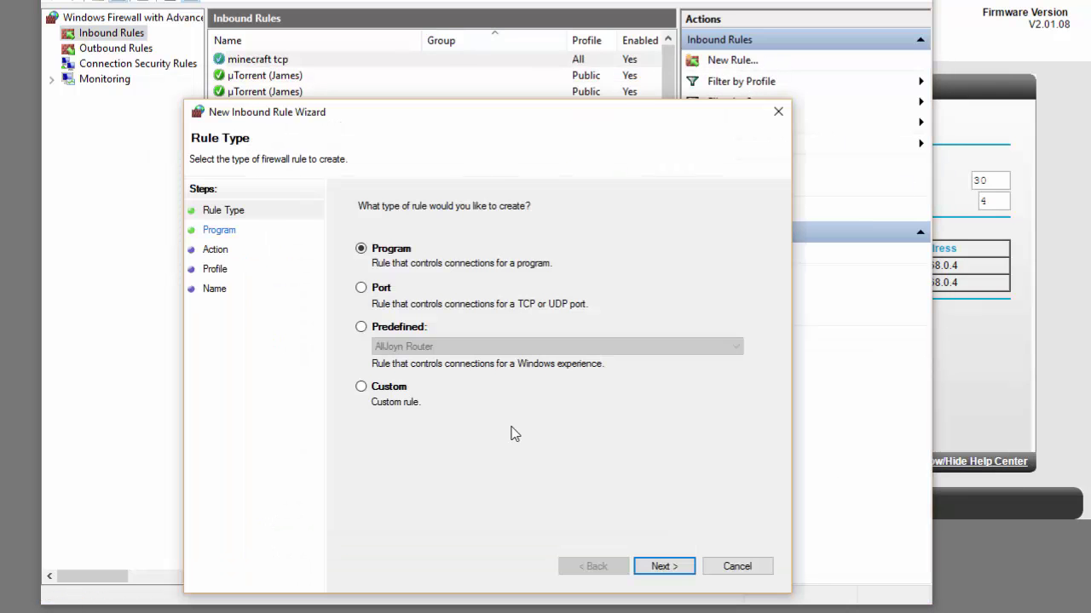
click(362, 288)
click(664, 566)
click(377, 249)
click(575, 340)
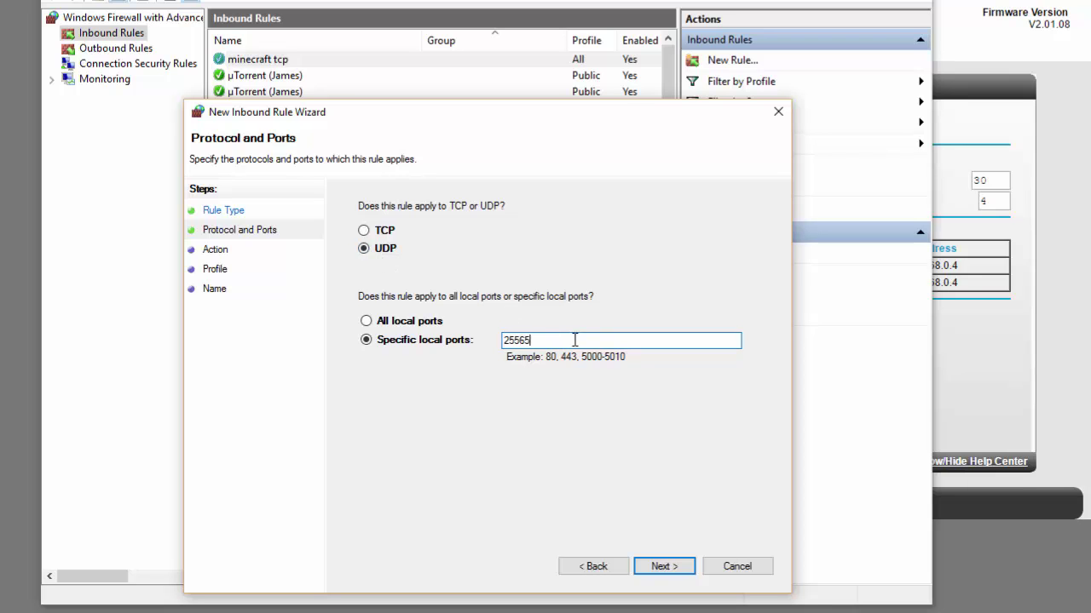
click(658, 564)
click(659, 568)
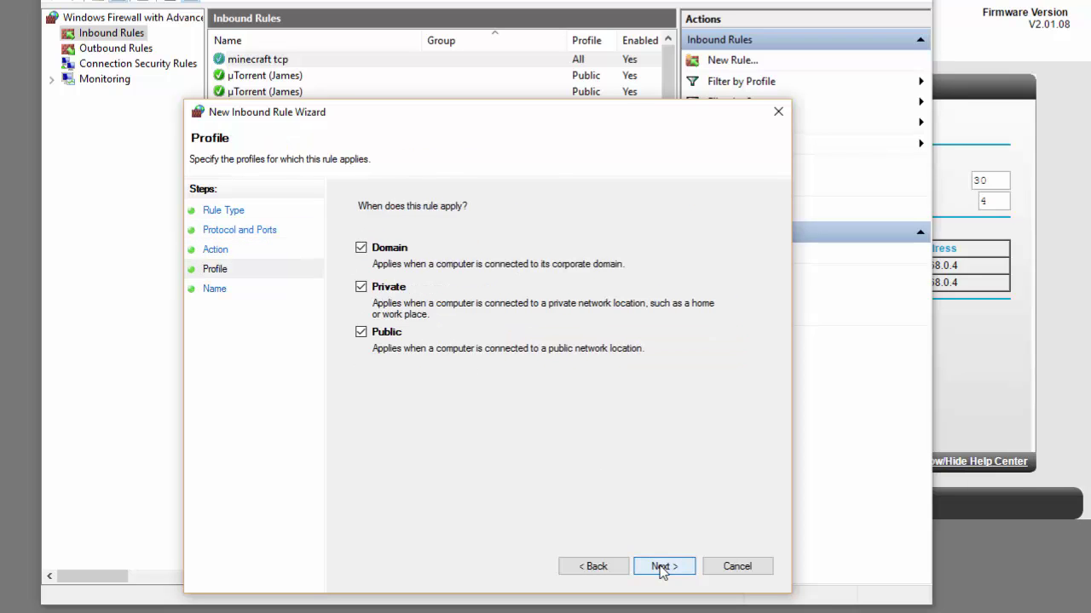
click(661, 569)
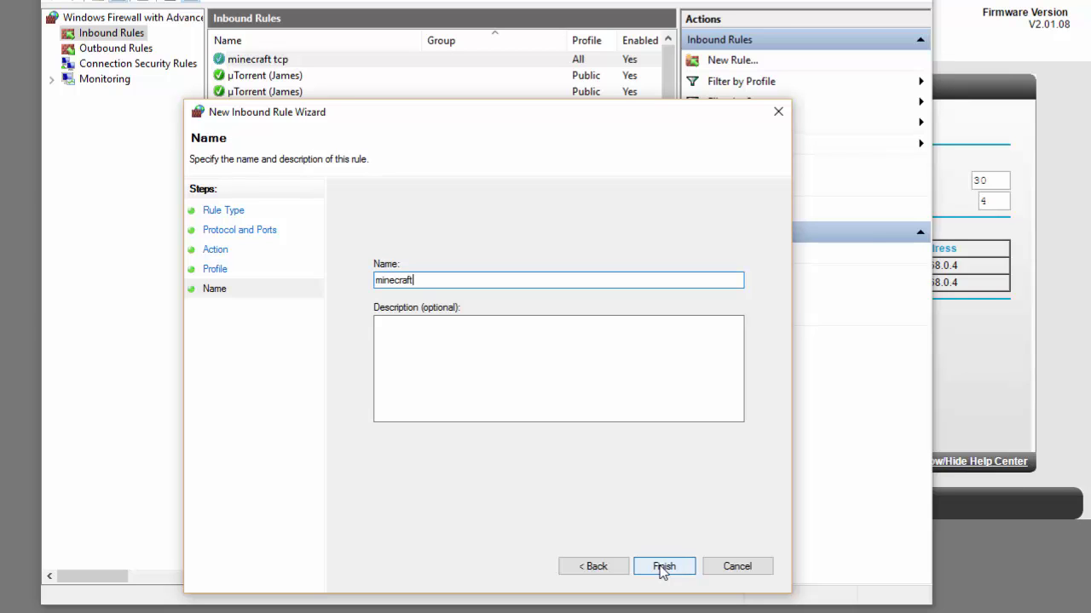
click(662, 566)
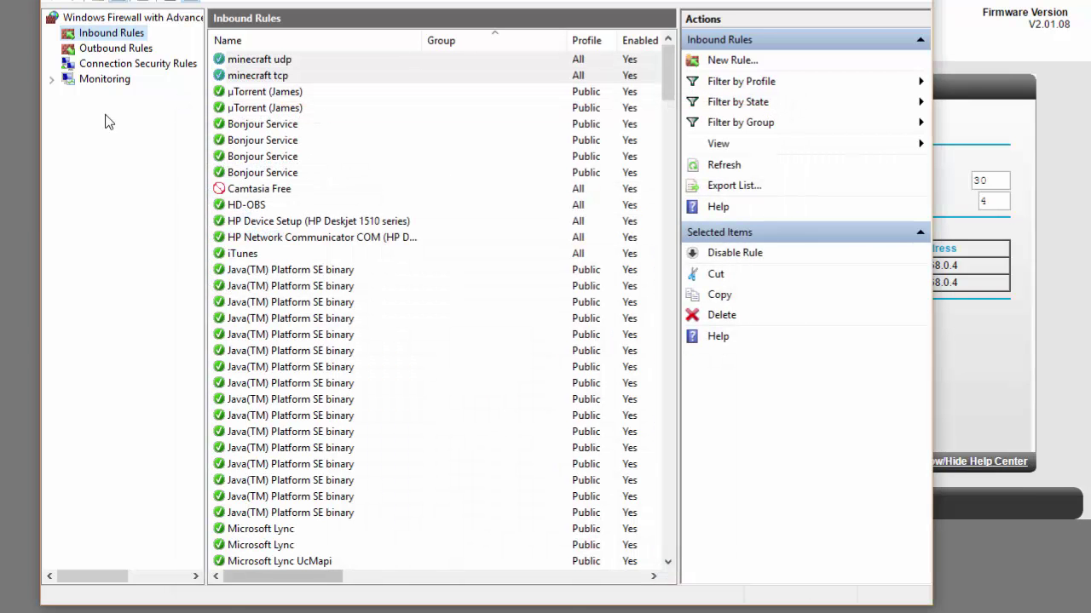
In Outbound Rules, create Allow rule 'minecraft tcp' for TCP port 25565, all profiles.
click(108, 49)
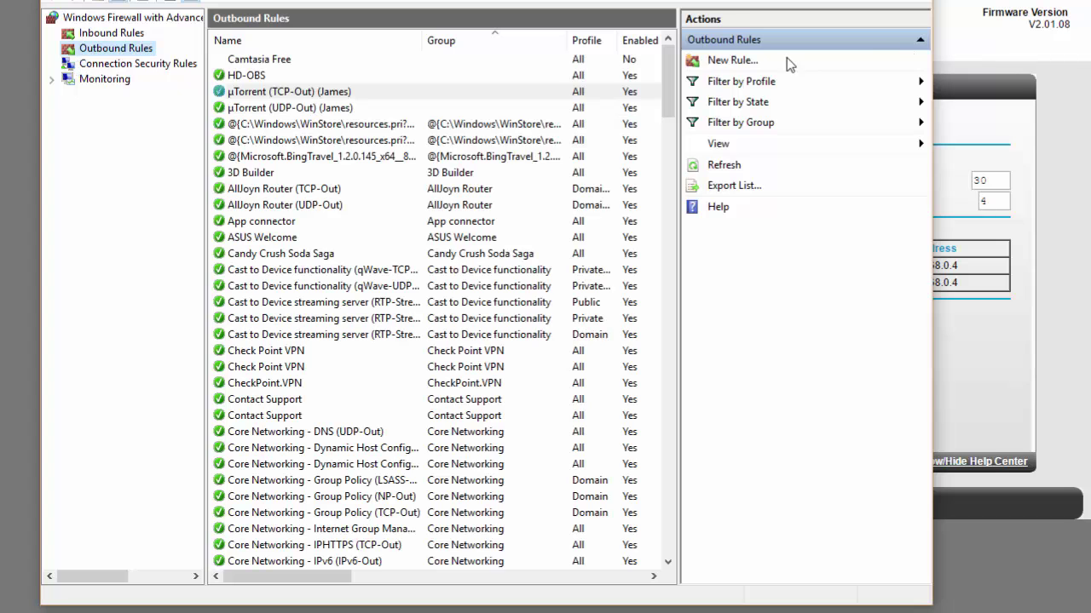
click(733, 59)
click(205, 133)
click(509, 411)
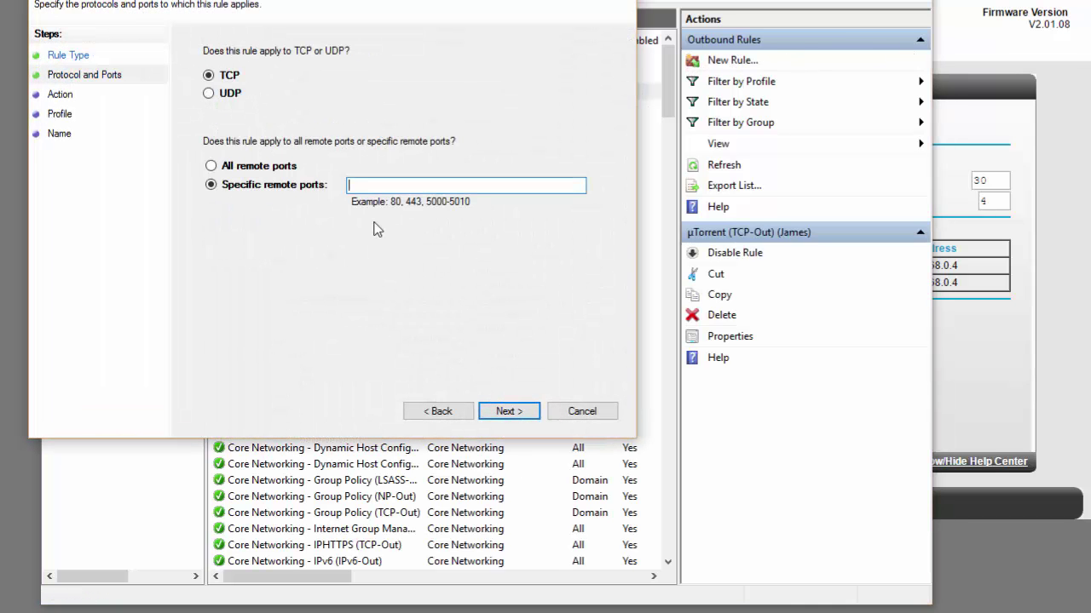
text(25565)
key(Return)
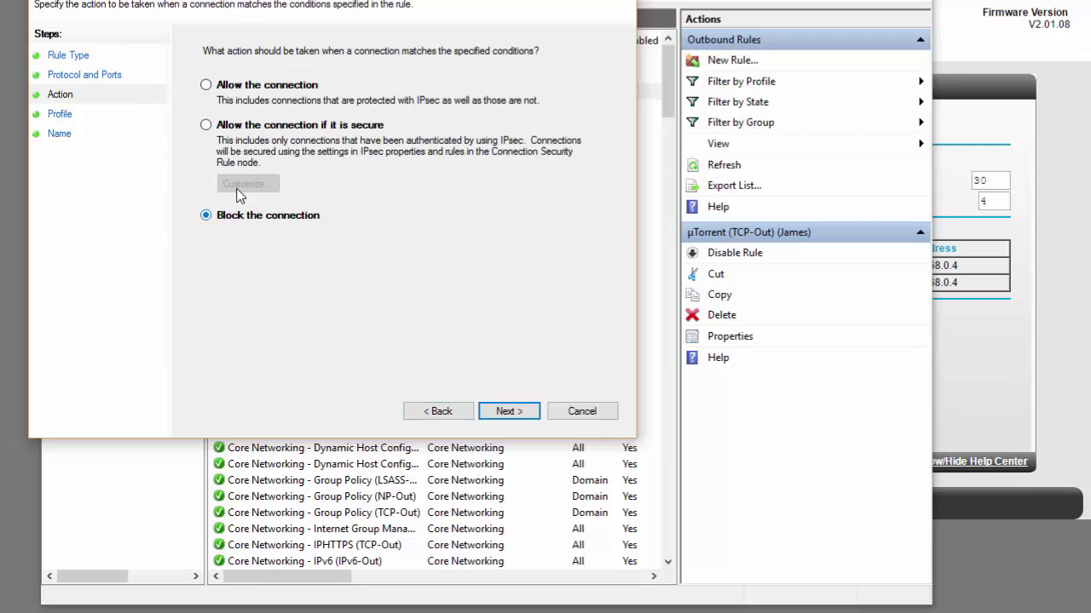
click(206, 86)
click(508, 411)
click(508, 411)
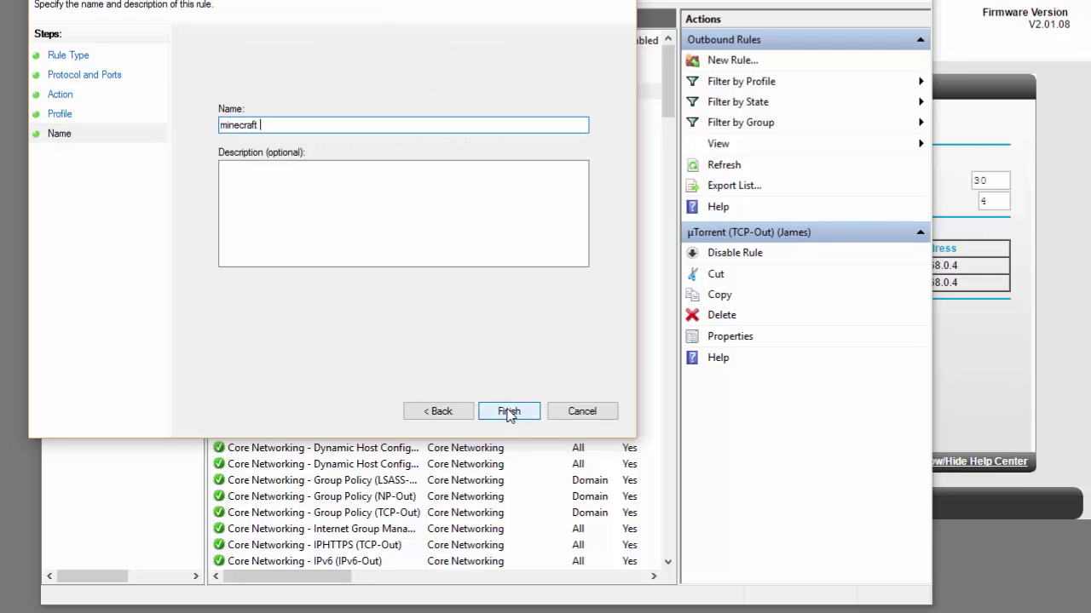
click(509, 412)
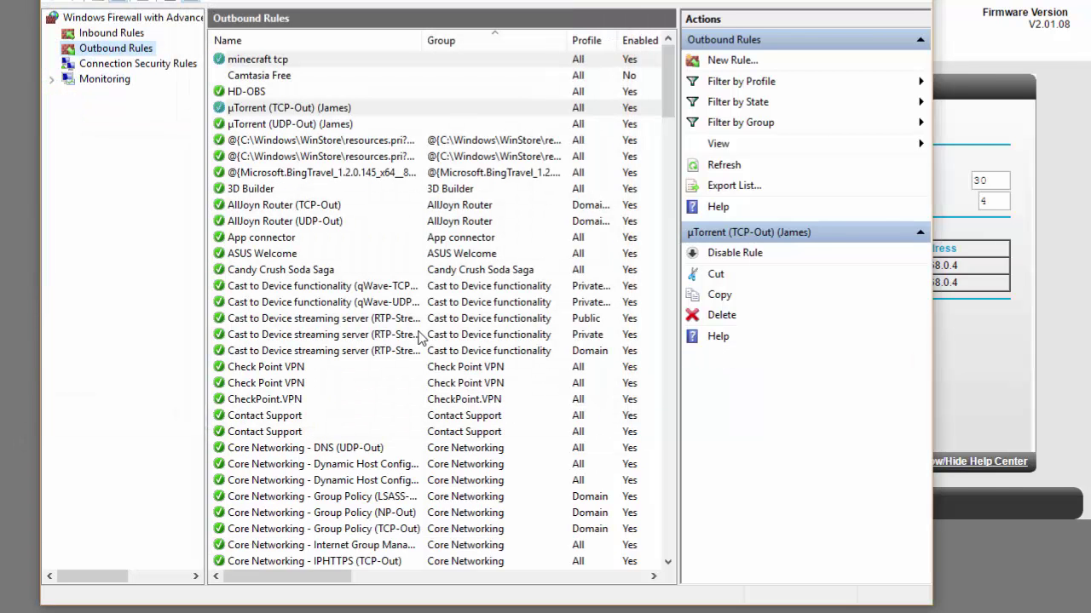
Create outbound Allow Port rule 'minecraft udp' for UDP 25565 on all profiles.
click(745, 64)
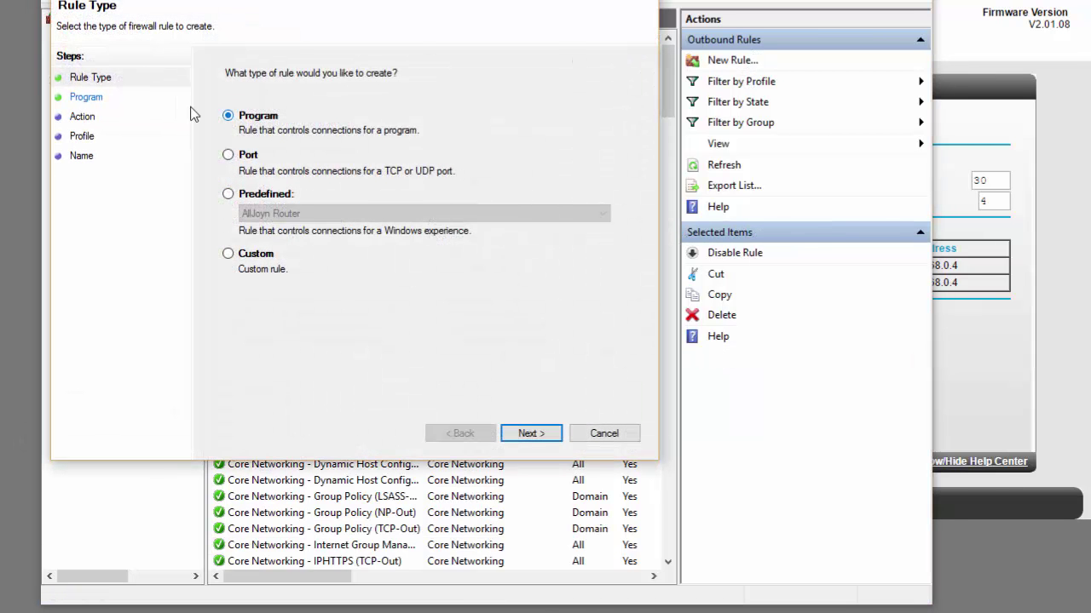
click(228, 156)
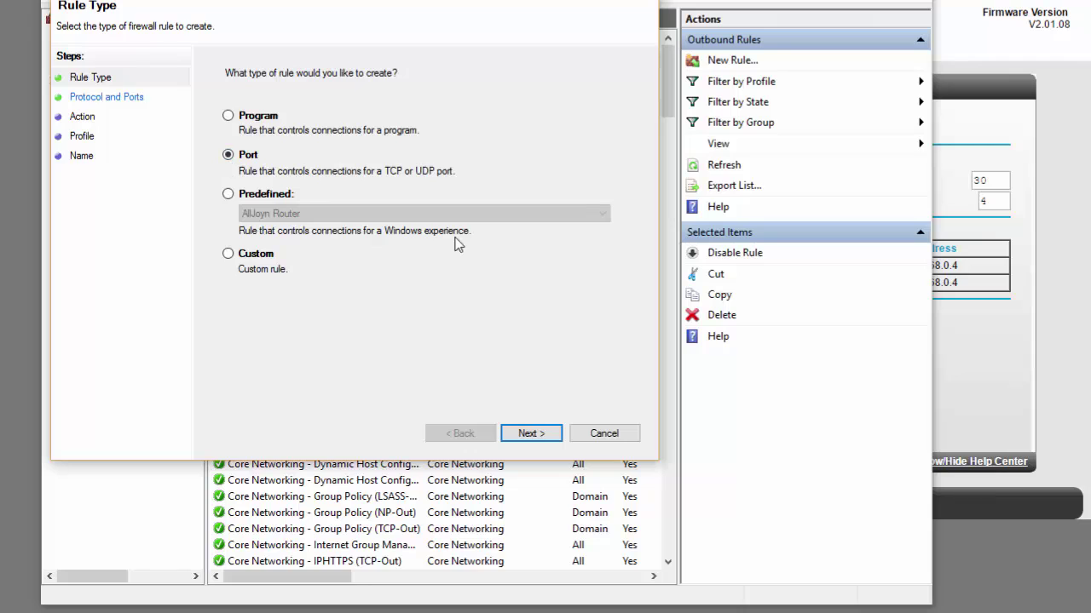
click(530, 434)
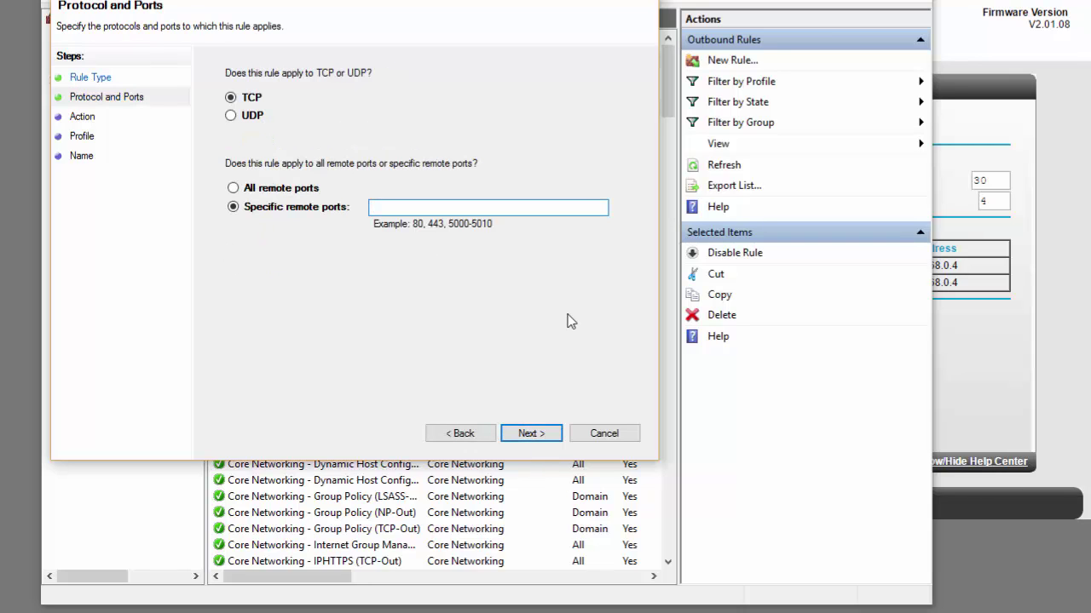
click(530, 434)
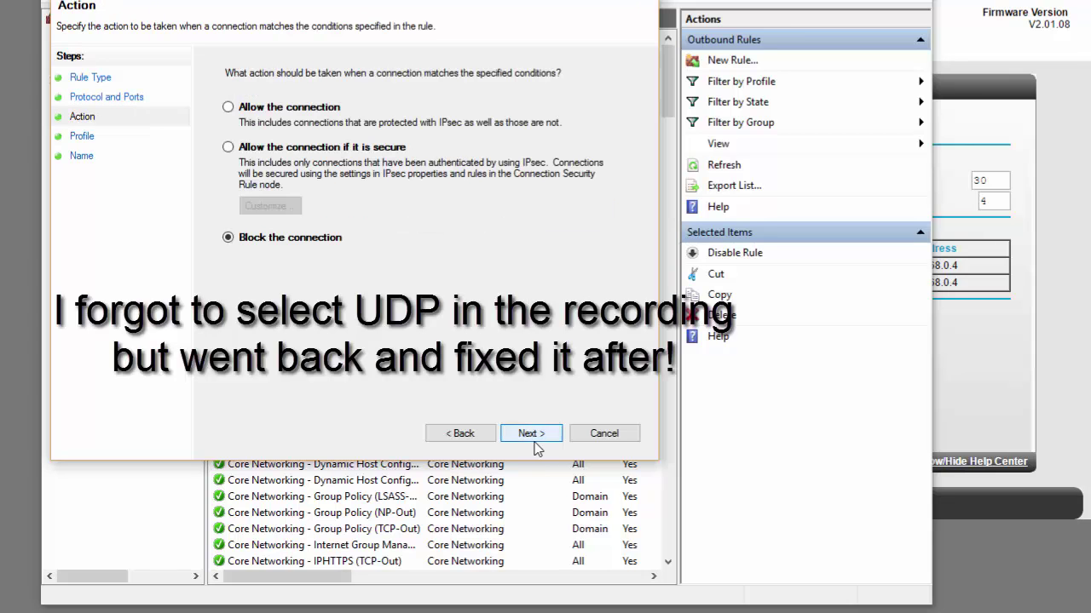
click(295, 106)
click(537, 433)
click(541, 434)
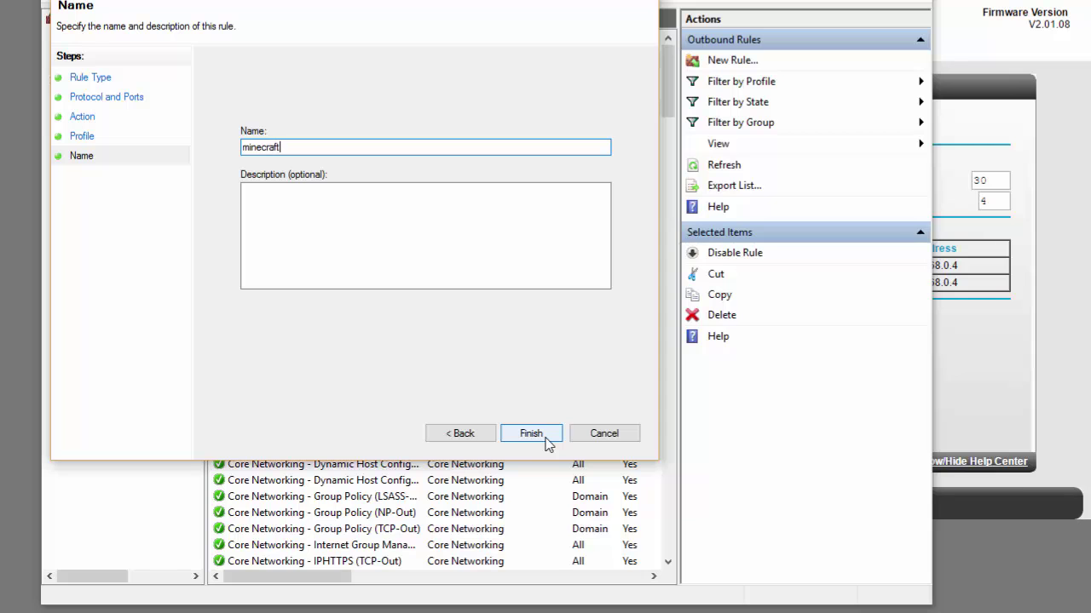
click(546, 440)
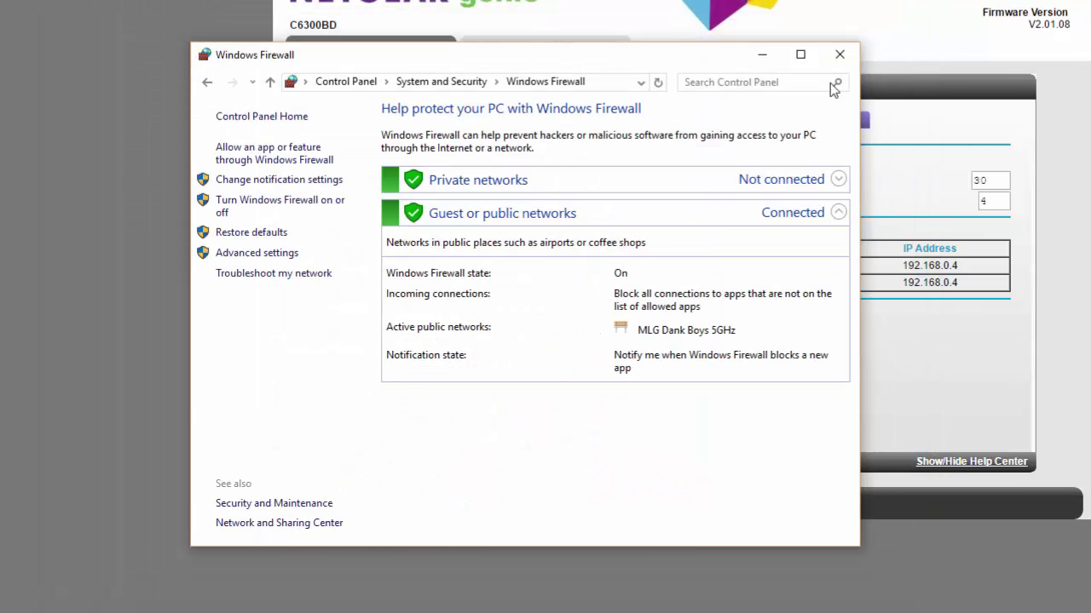
Close the firewall windows, return to the 1.10 Minecraft Server folder, then switch to Minecraft.
click(862, 51)
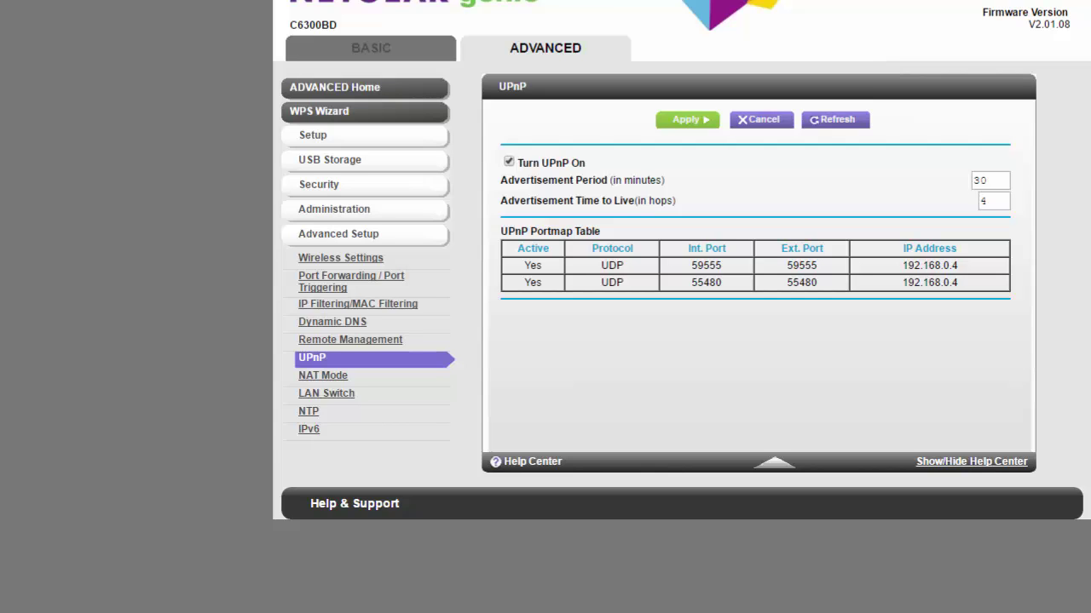
key(alt+Tab)
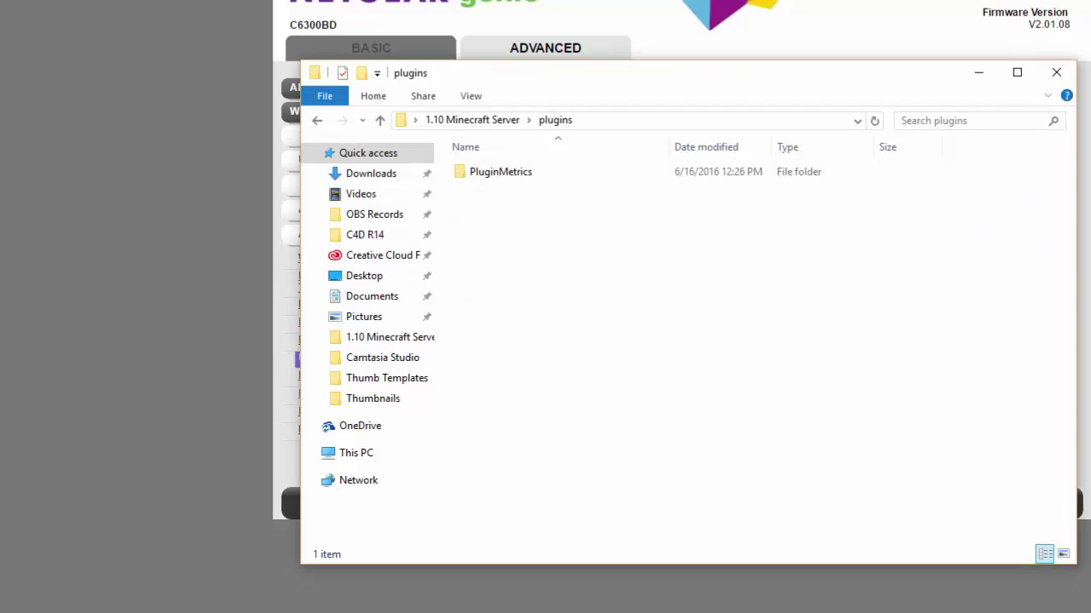
click(316, 120)
click(506, 406)
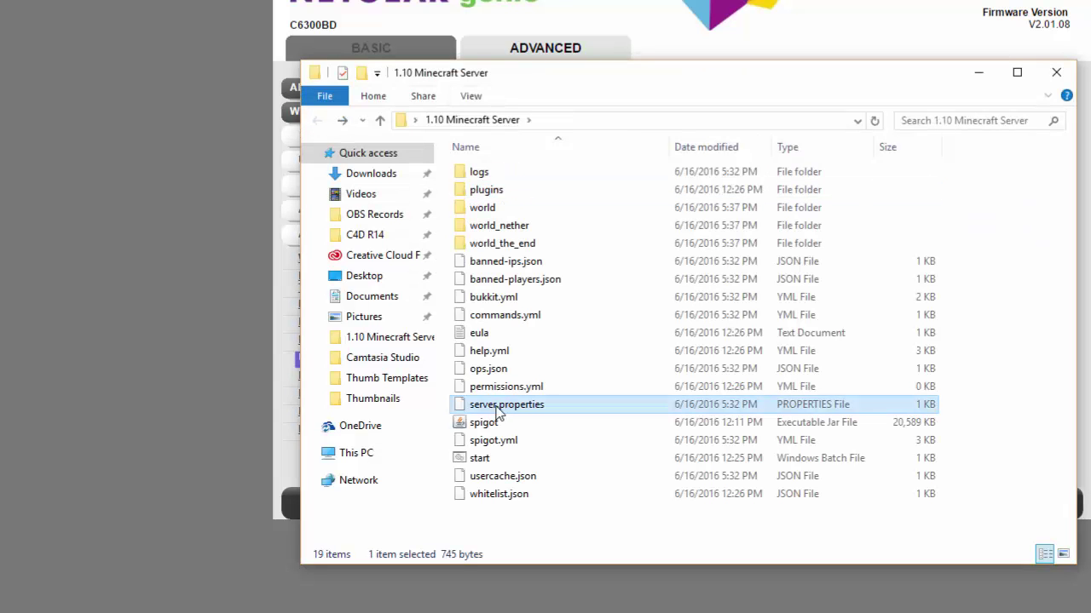
key(alt+Tab)
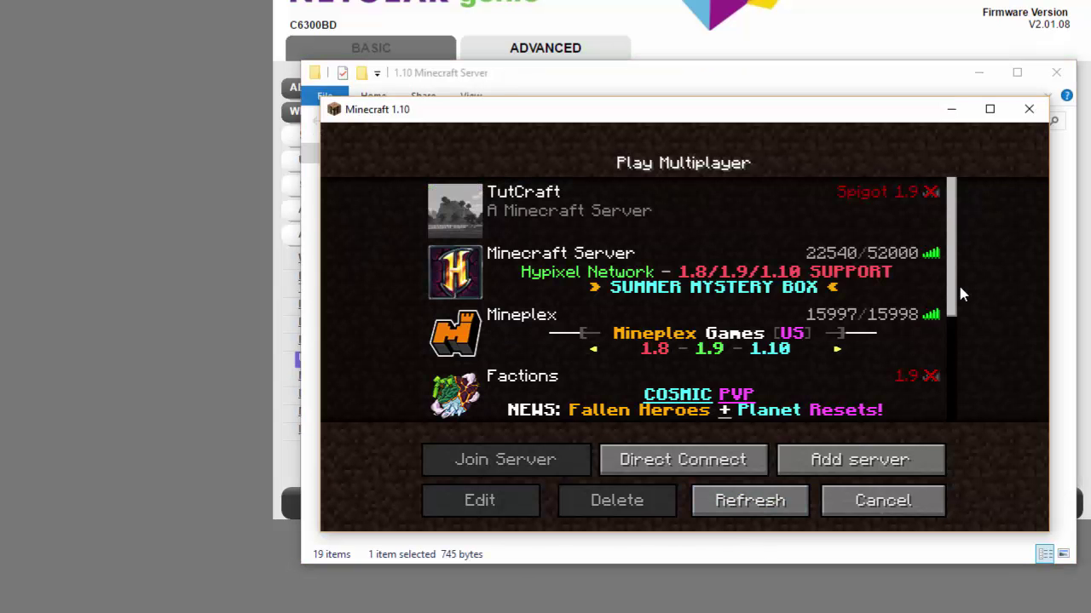
Join the LAN Minecraft Server from the multiplayer list and maximize the game window.
scroll(952, 314, down, 3)
double_click(733, 341)
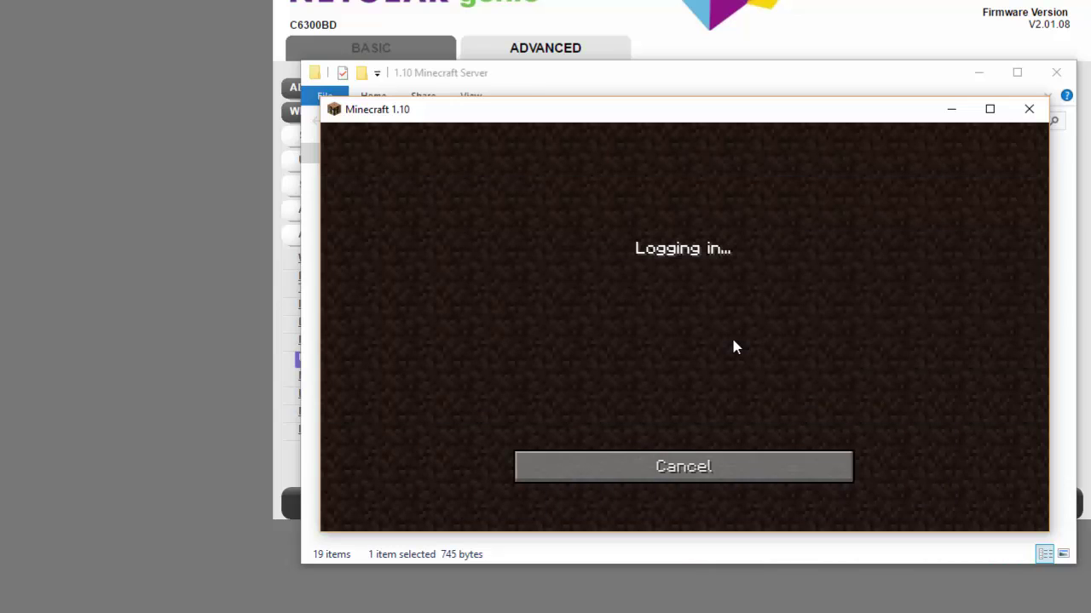
click(990, 109)
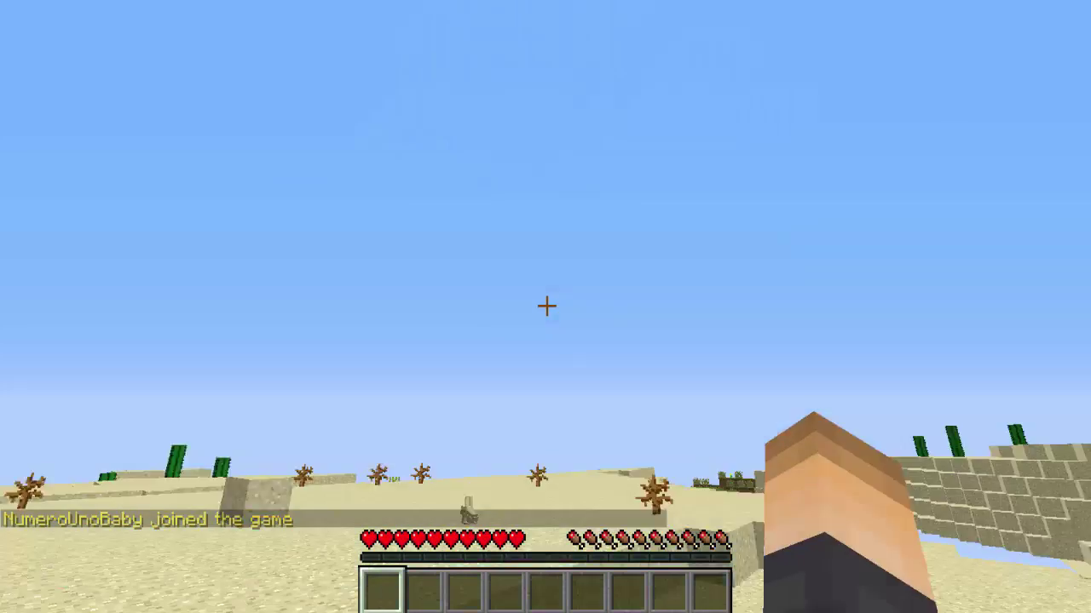